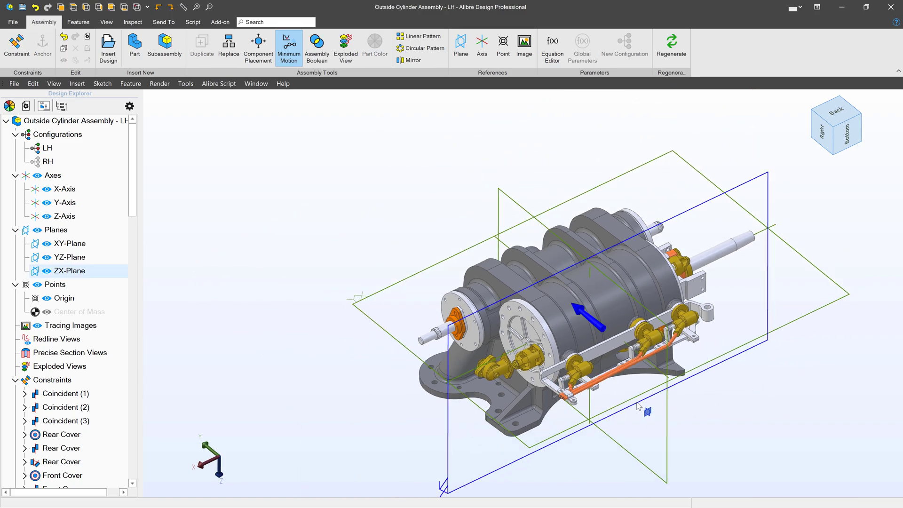
Step: Open the outside cylinder block for editing in a separate window from its large flat mounting face
scroll(638, 406, up, 3)
middle_drag(613, 401, 607, 388)
right_click(593, 379)
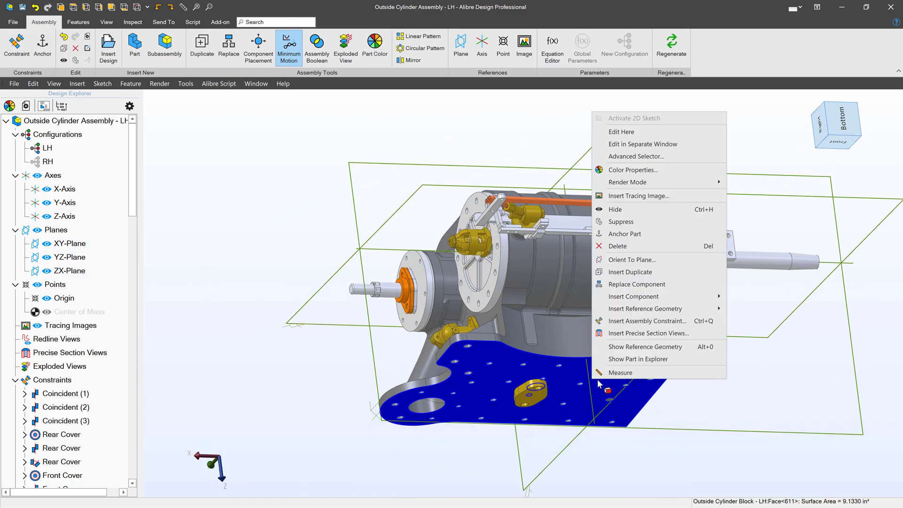
click(650, 150)
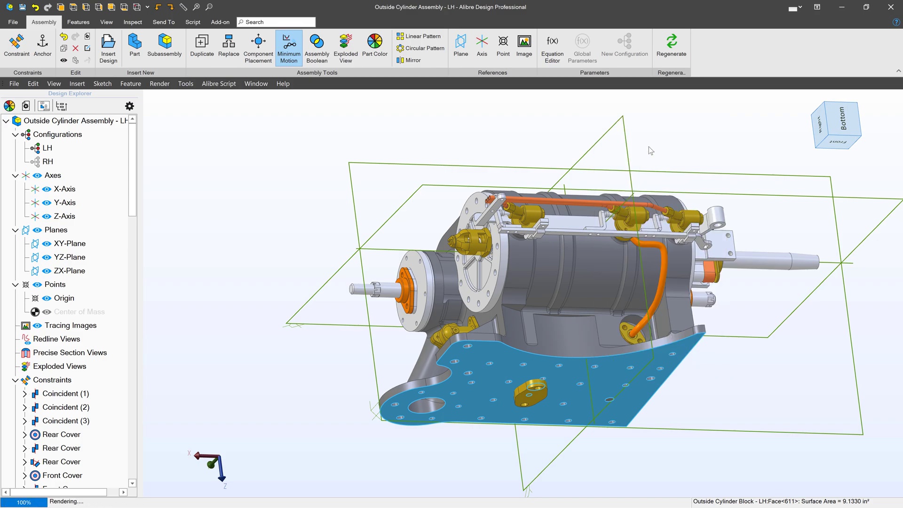
Step: Start a 2D sketch on the block's flat mounting face and try projecting that face as sketch figures without association
mouse_move(584, 263)
middle_down()
mouse_move(537, 292)
mouse_move(488, 270)
middle_up()
click(489, 266)
scroll(489, 267, up, 4)
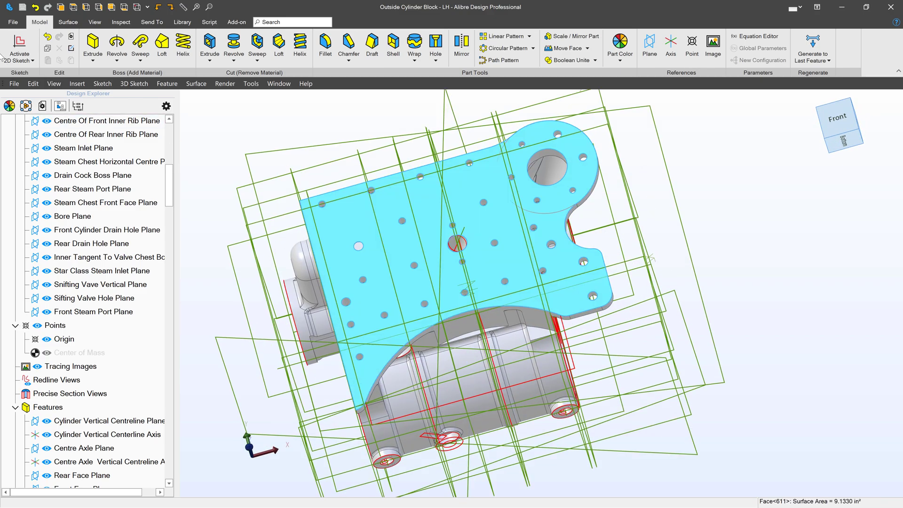
click(3, 56)
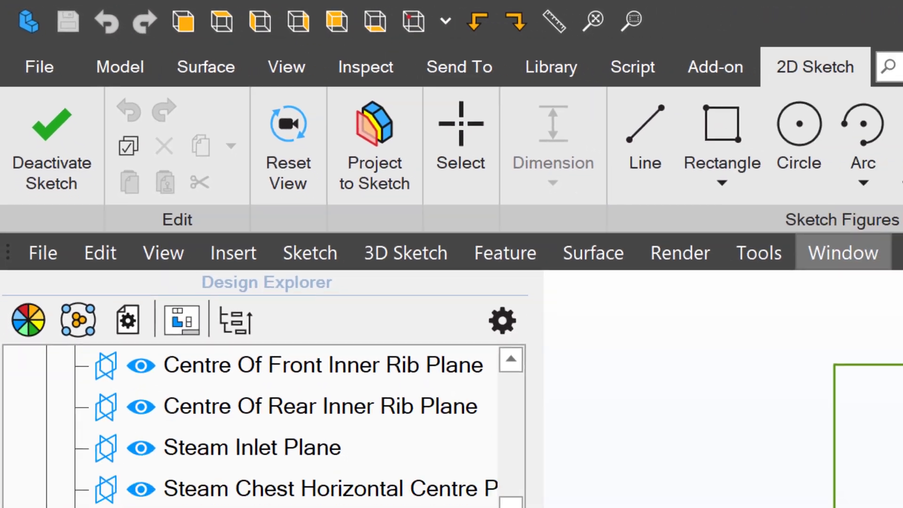
mouse_move(752, 143)
mouse_down()
mouse_move(702, 145)
mouse_move(697, 127)
mouse_up()
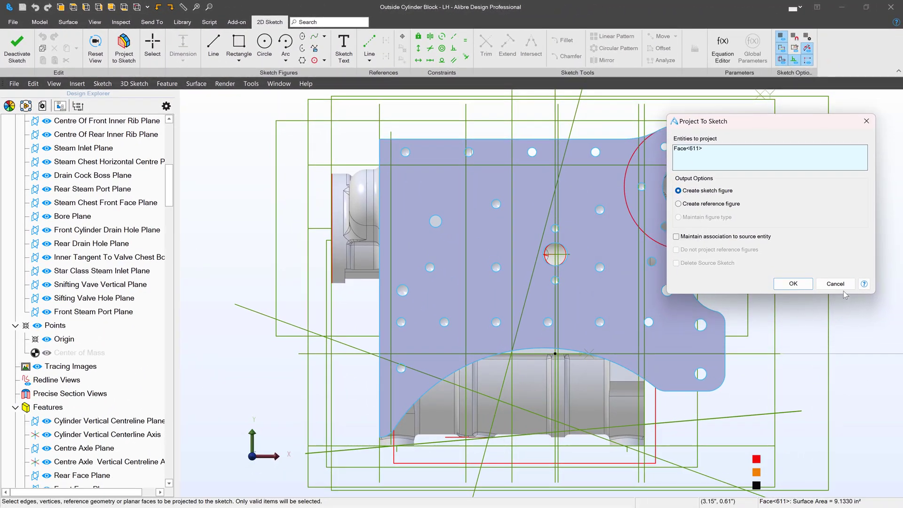
click(793, 283)
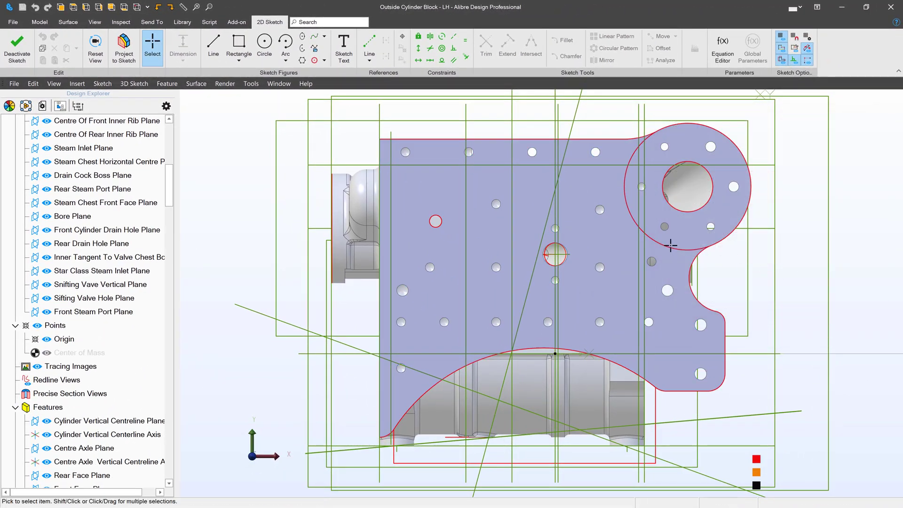
click(504, 221)
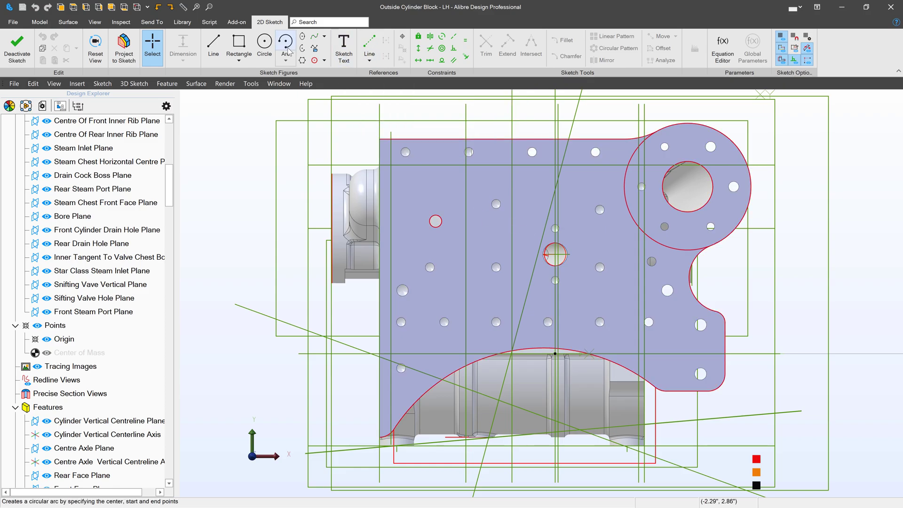
Step: Sketch a closed four-sided line figure near the plate's upper-left holes and preview extruding it as a 5-inch boss
click(213, 48)
click(453, 201)
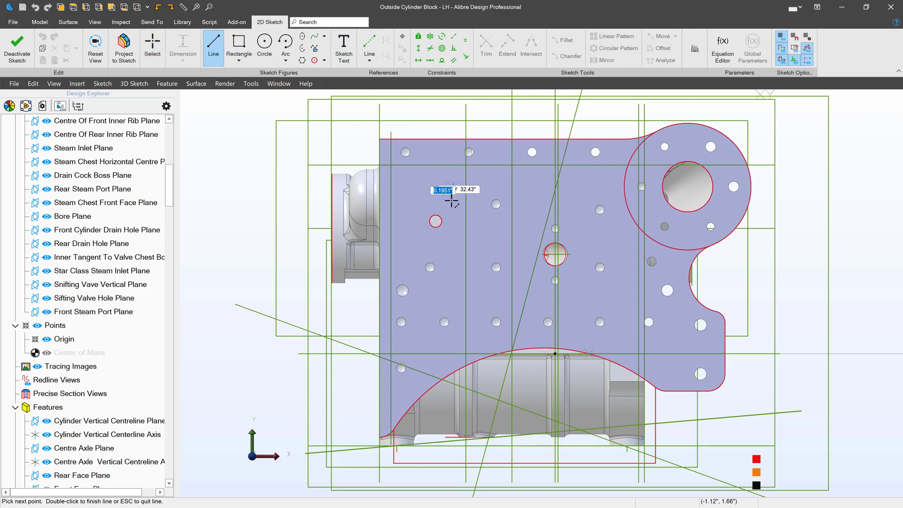
click(498, 195)
click(462, 172)
click(453, 183)
click(454, 201)
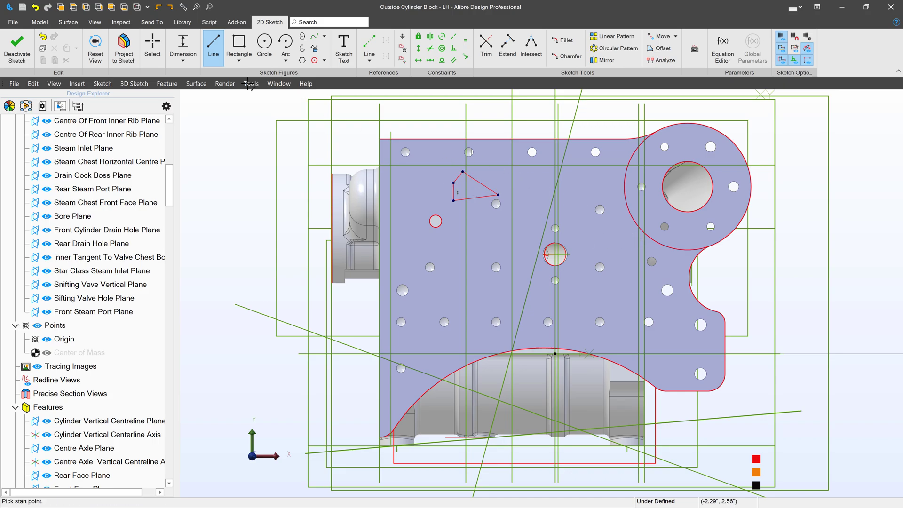
click(17, 47)
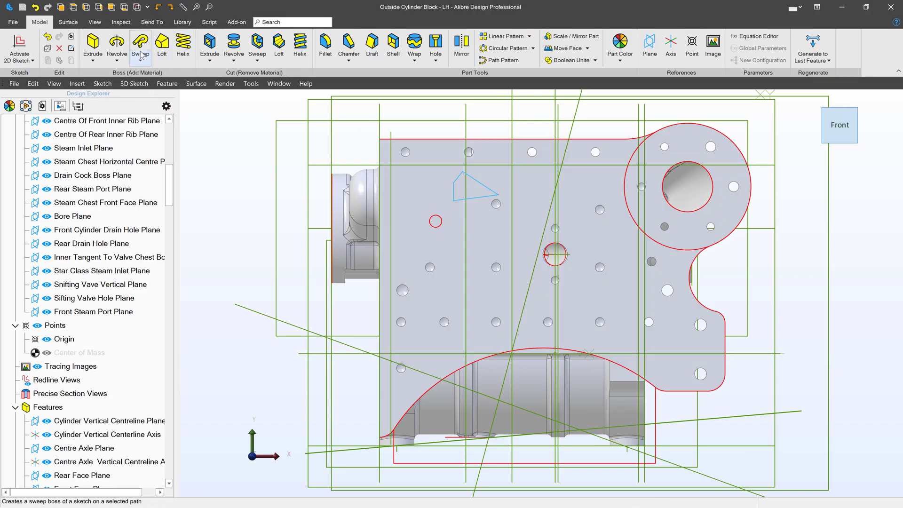
click(93, 43)
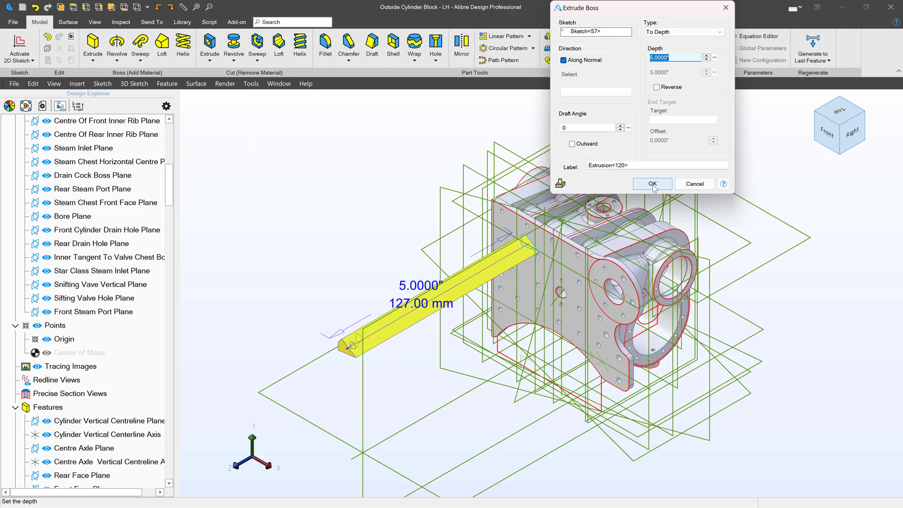
click(695, 184)
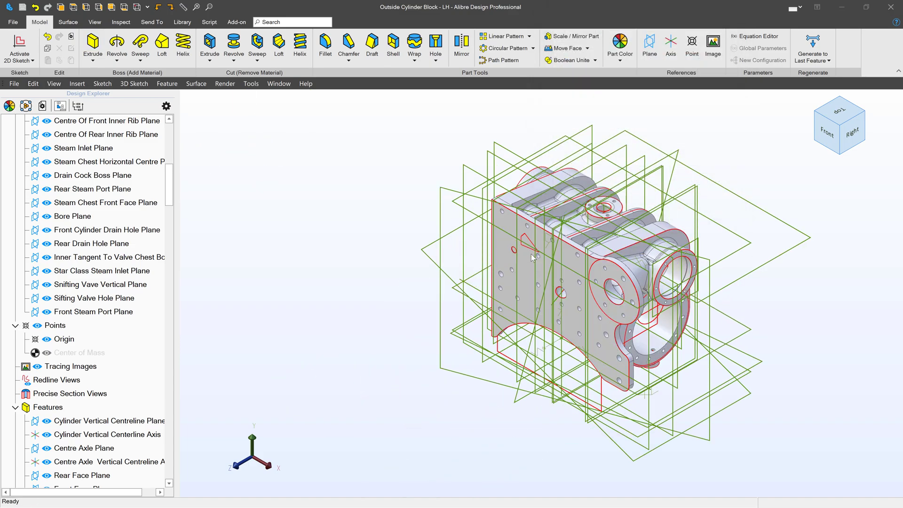
Step: Delete the four-sided figure's sketch, Sketch<57>, from the feature history
scroll(99, 361, down, 20)
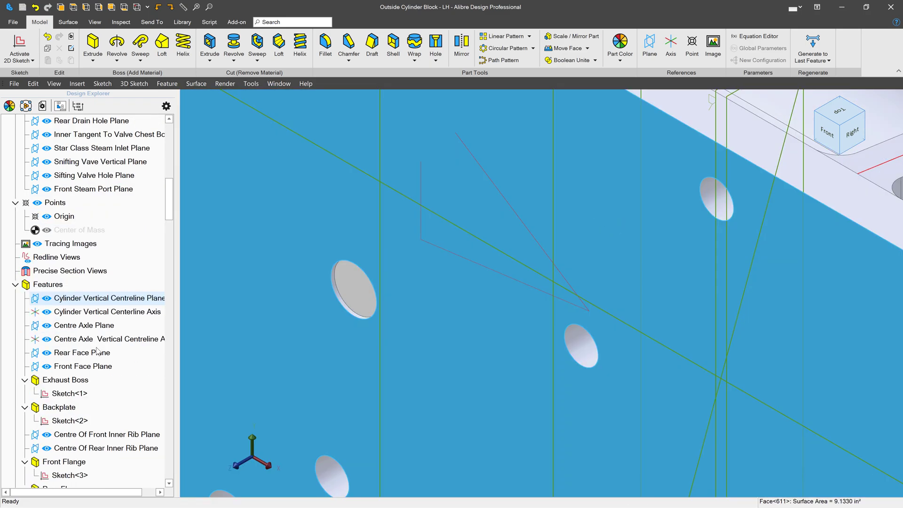
scroll(99, 361, down, 10)
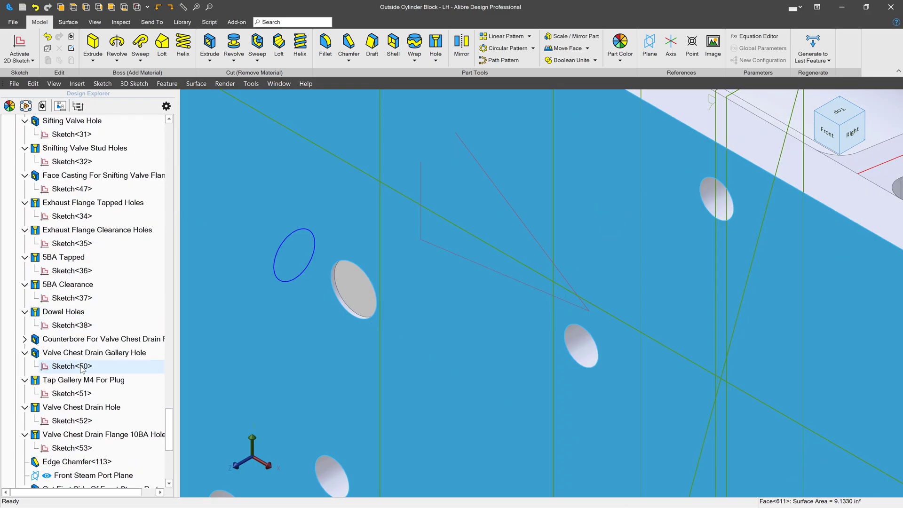
right_click(62, 408)
click(96, 451)
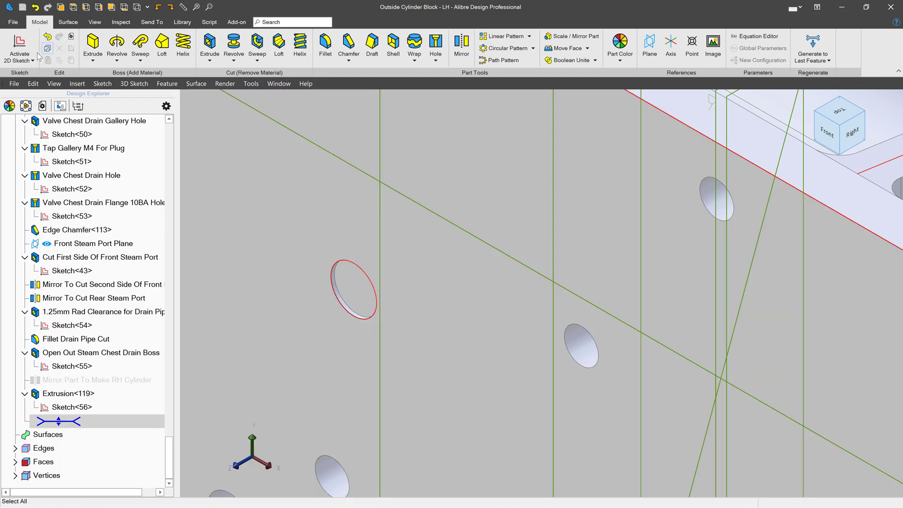
Step: Start a new 2D sketch on the block's flat mounting face
click(20, 47)
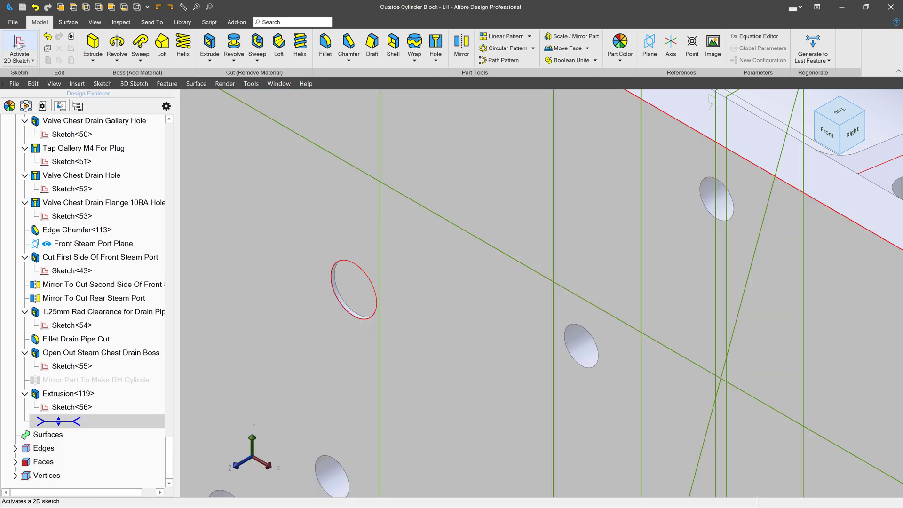
click(417, 299)
scroll(531, 234, up, 1)
scroll(442, 277, down, 7)
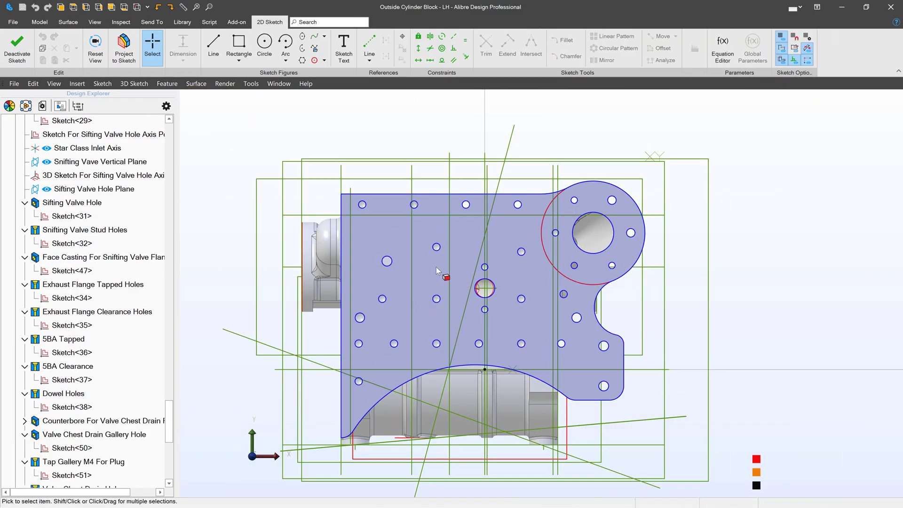
scroll(441, 206, up, 5)
Step: Draw a closed four-sided figure with reference lines, its horizontal top edge about 0.255 inches long, and close the sketch
click(370, 41)
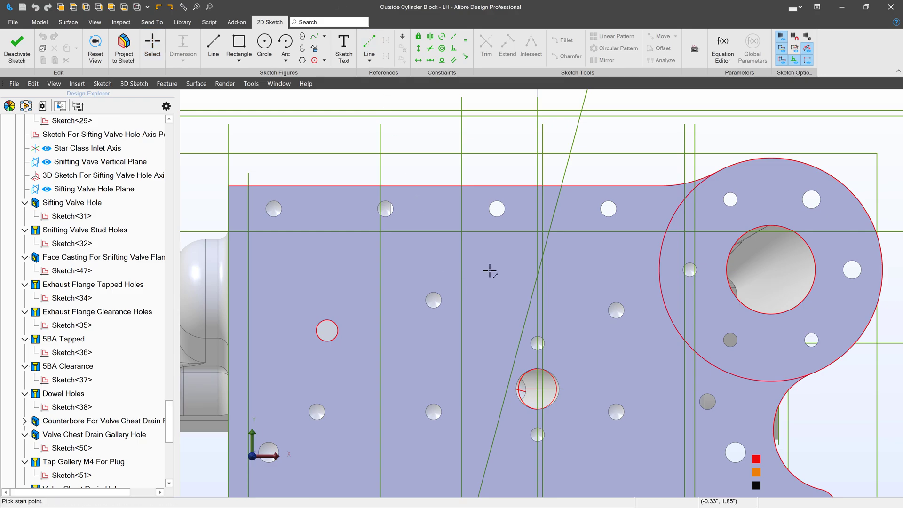
click(490, 271)
click(516, 297)
click(473, 330)
click(442, 265)
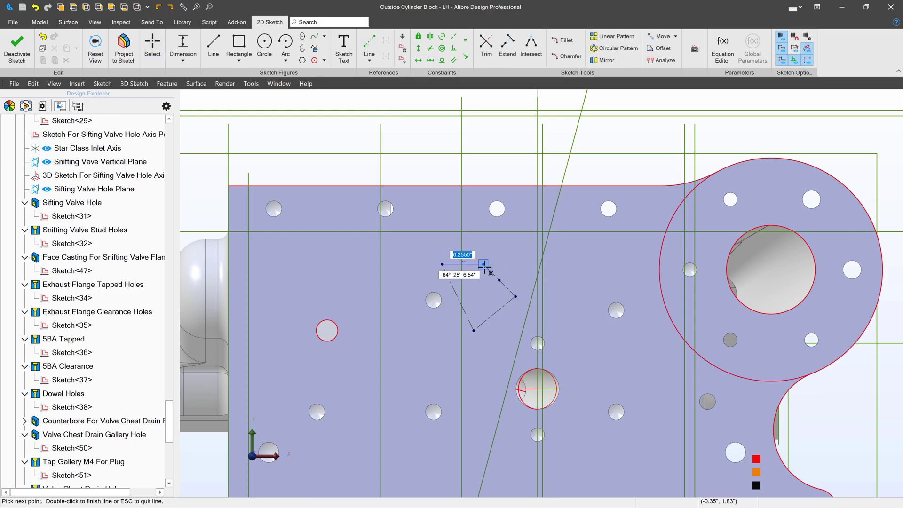
click(484, 265)
key(Escape)
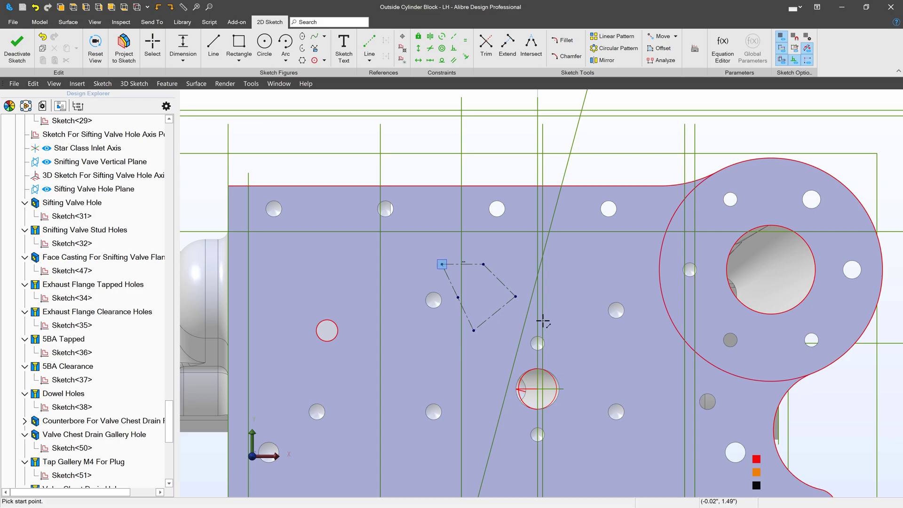
click(17, 47)
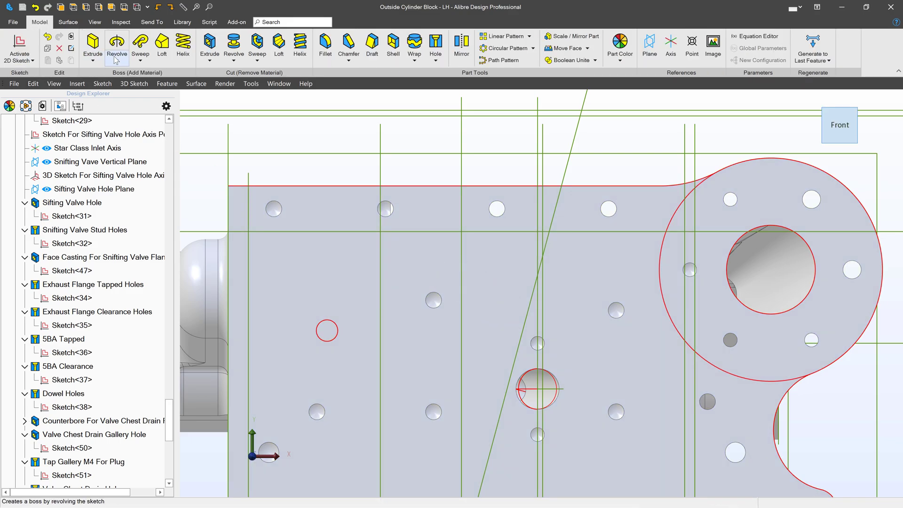
Step: Try to extrude the reference-line sketch as a 5-inch boss
click(94, 43)
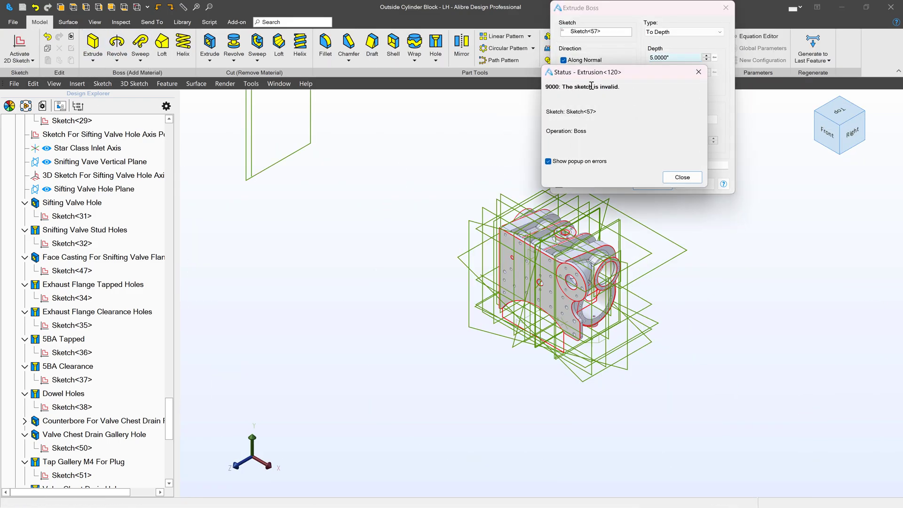
drag(632, 87, 530, 83)
click(699, 179)
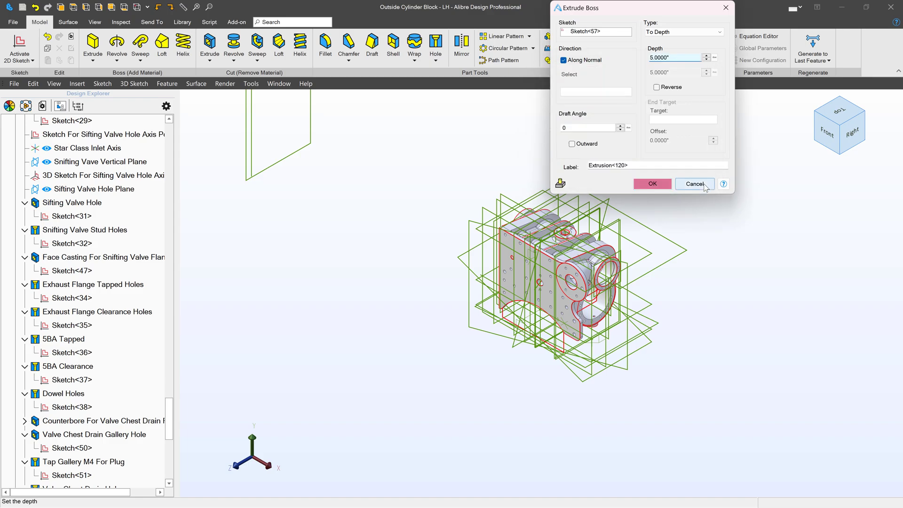
click(692, 185)
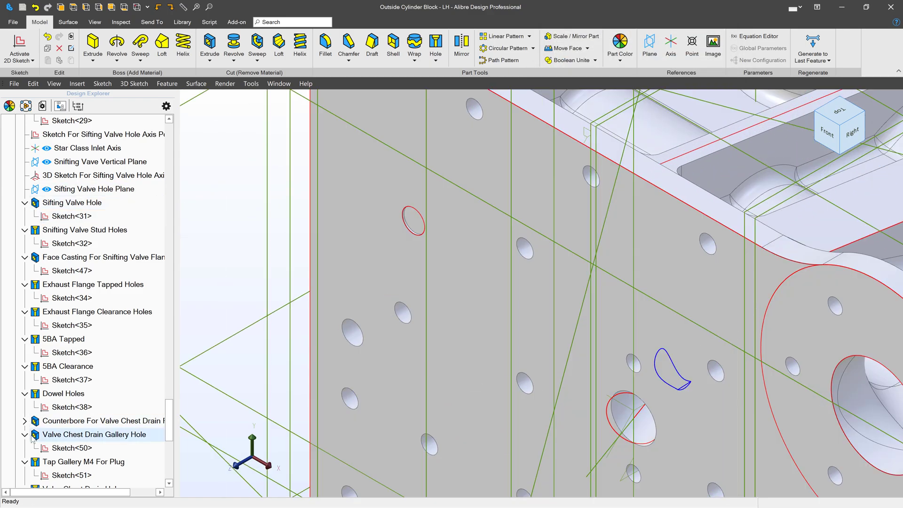
Step: Delete the reference-line sketch, Sketch<57>, from the feature history
scroll(76, 433, down, 8)
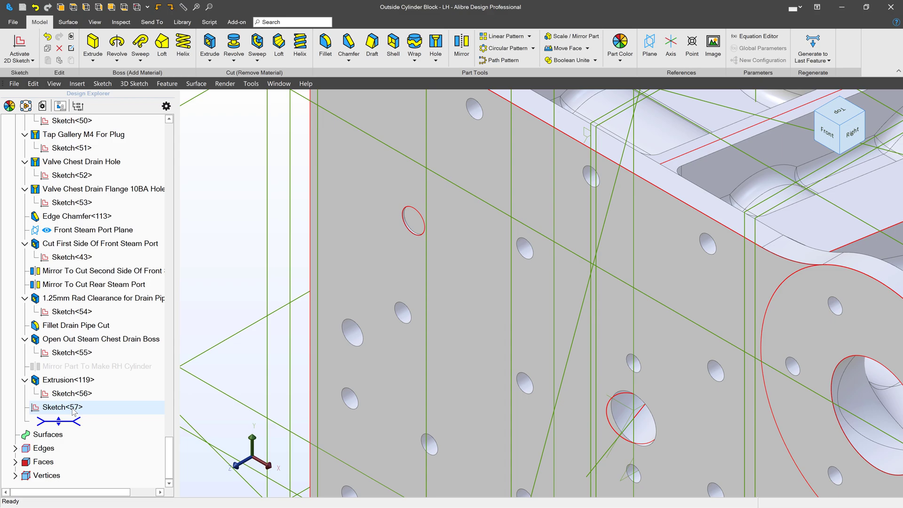
right_click(73, 411)
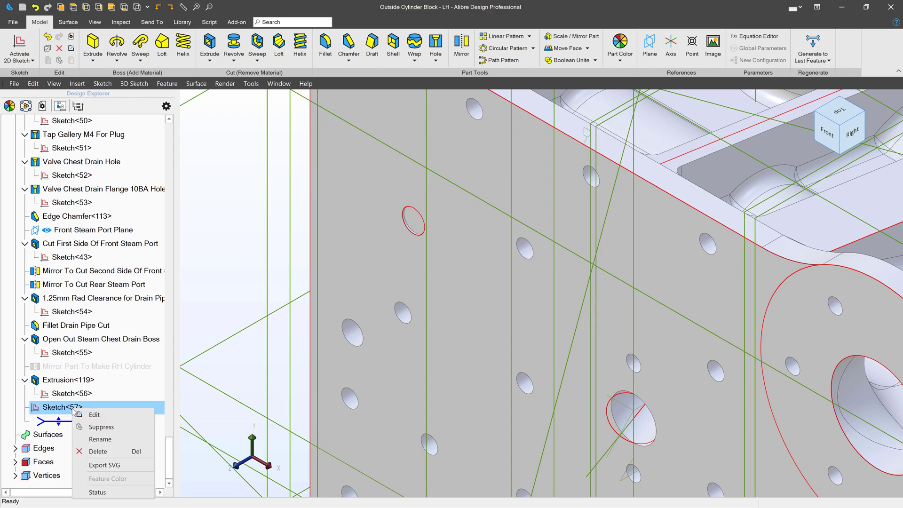
click(107, 453)
Step: Sketch on the flat mounting face by projecting the whole face as sketch figures, without maintaining association to the source, and close the sketch
click(439, 365)
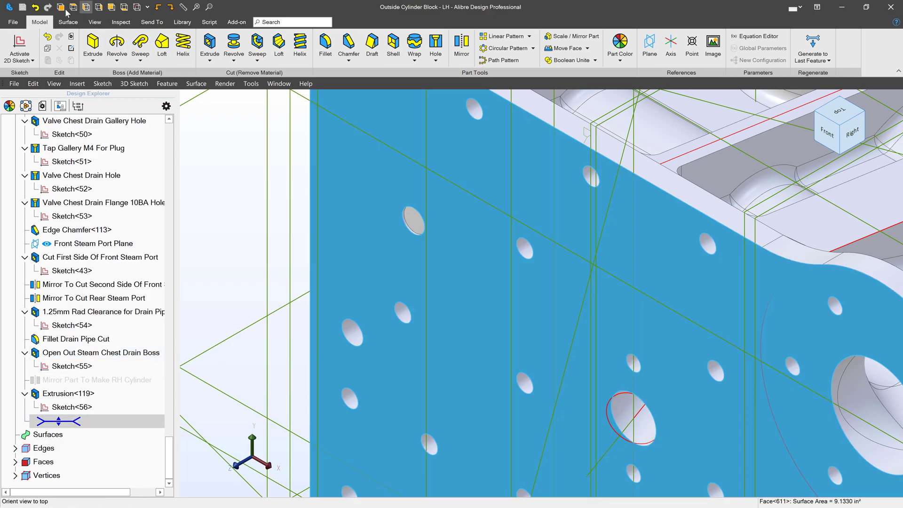
click(21, 46)
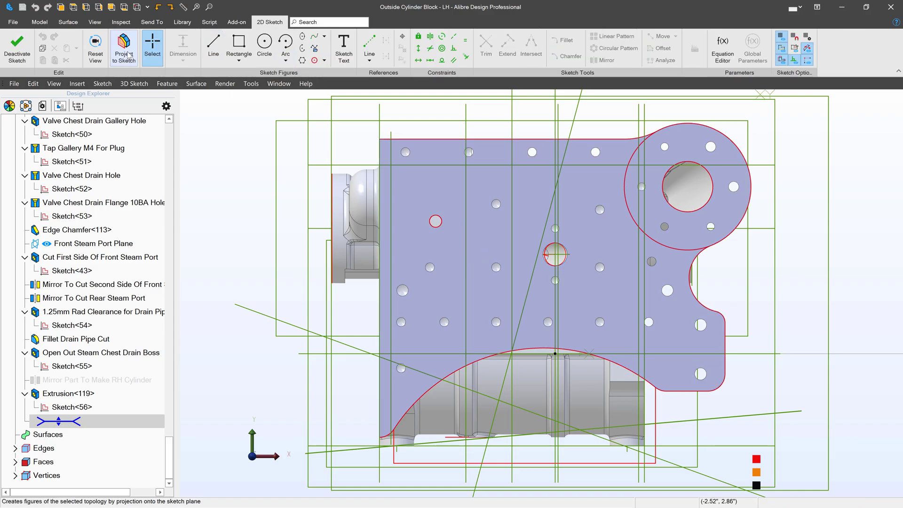
click(123, 47)
click(411, 242)
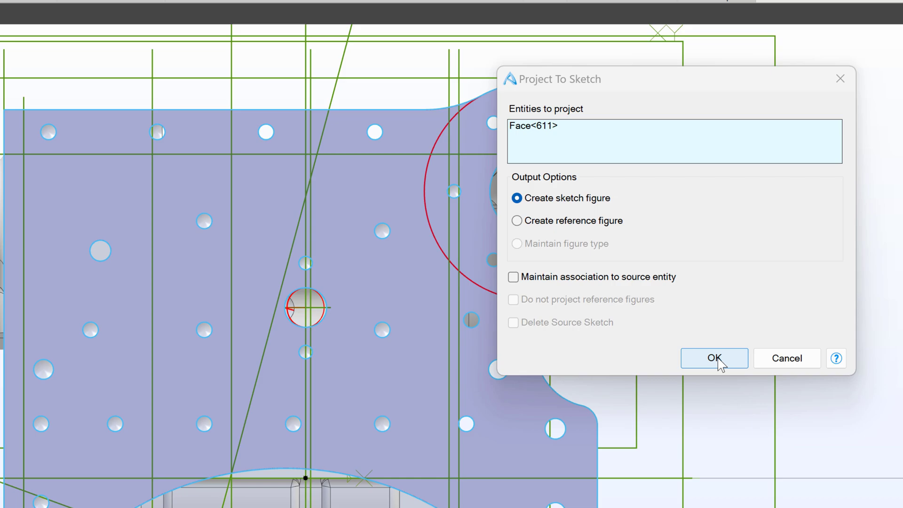
click(520, 198)
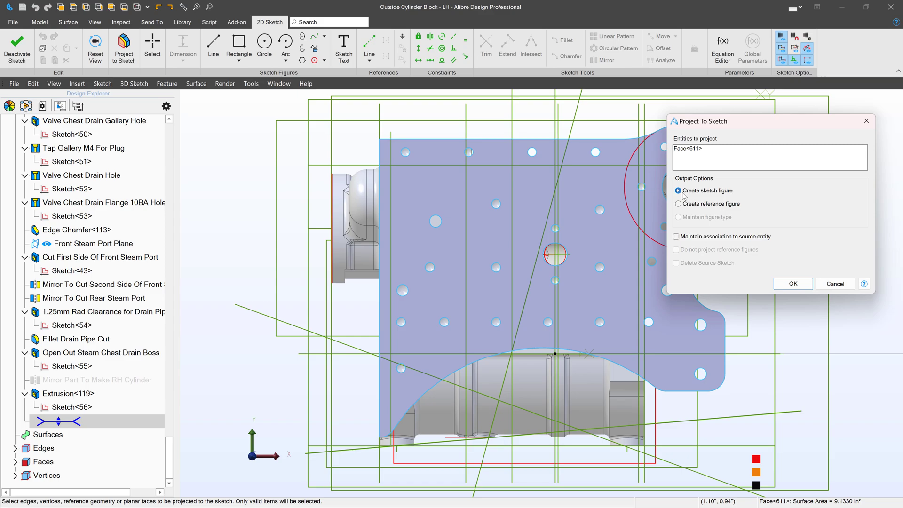
click(793, 283)
scroll(474, 200, up, 2)
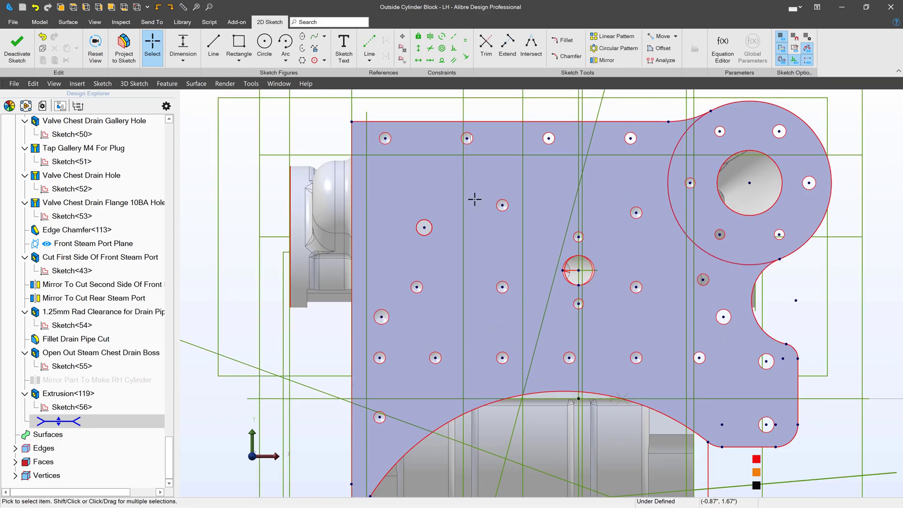
click(378, 130)
click(15, 46)
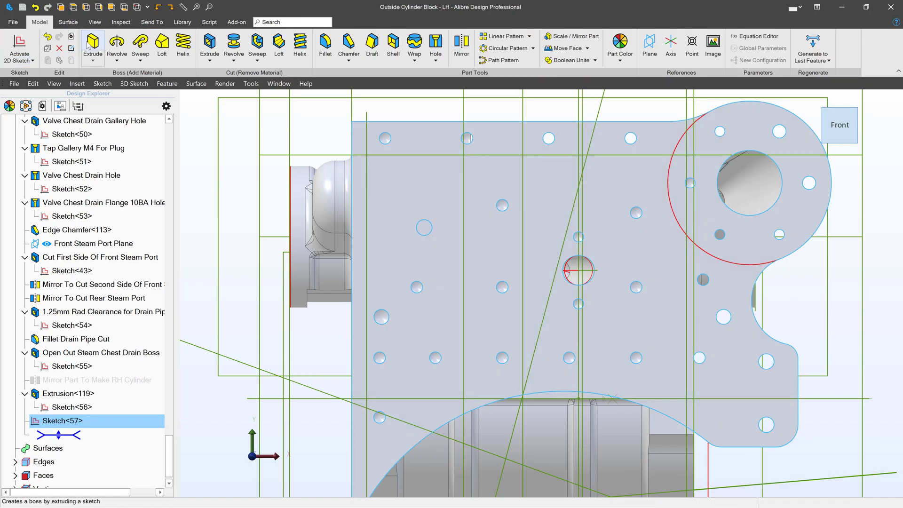
Step: Preview a 5-inch boss extrusion of the projected face outline, and cancel it
click(93, 45)
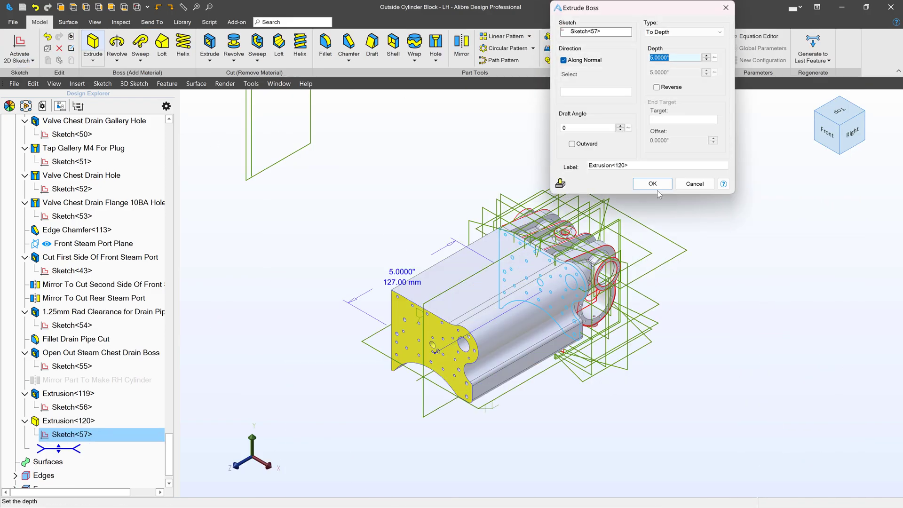
click(695, 183)
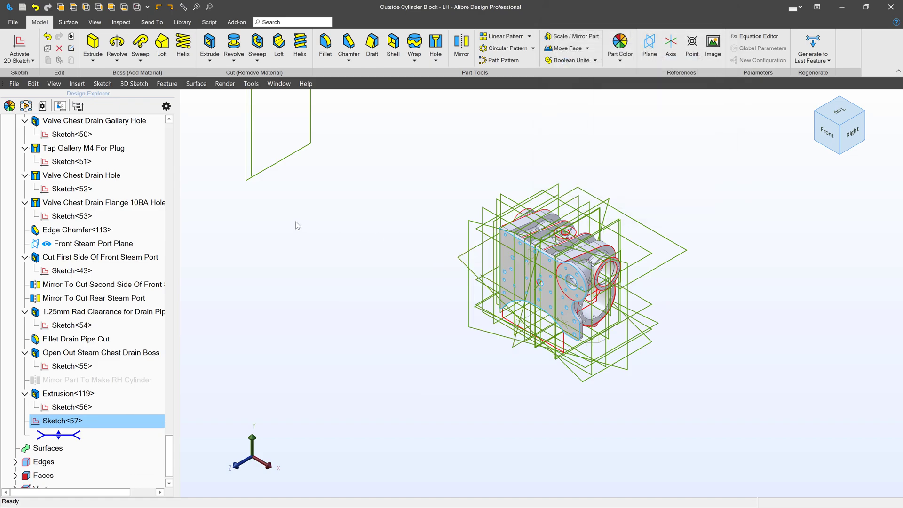
Step: Edit Sketch<57> and move several hole circles, the upper outline corner, the large bore circle and an arc centre away from the face edges
right_click(76, 422)
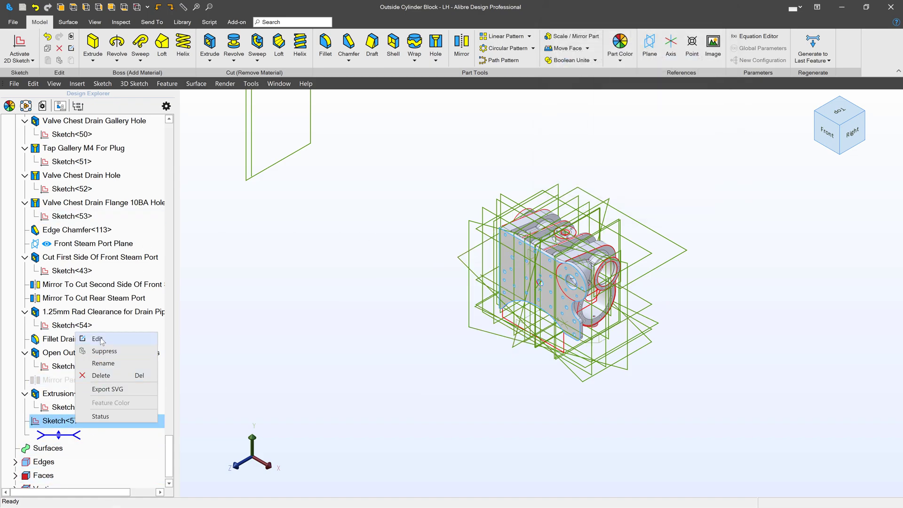
click(118, 338)
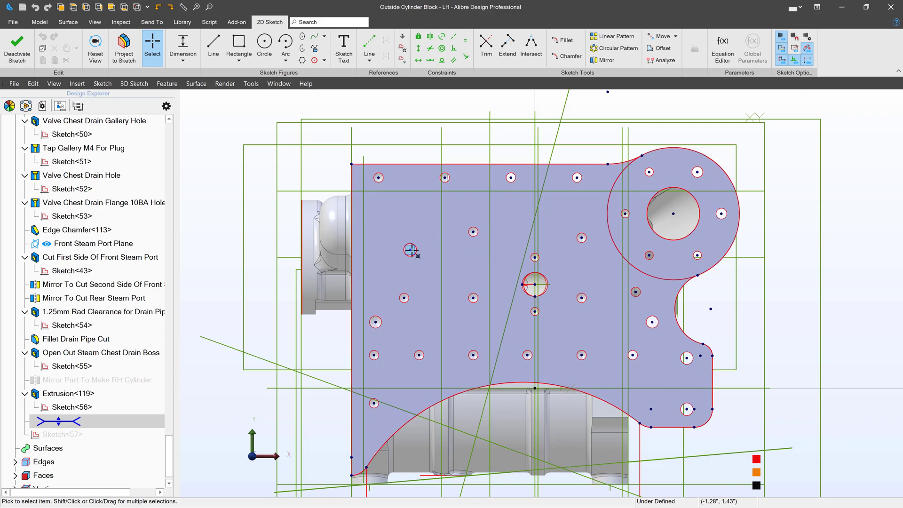
drag(410, 250, 429, 225)
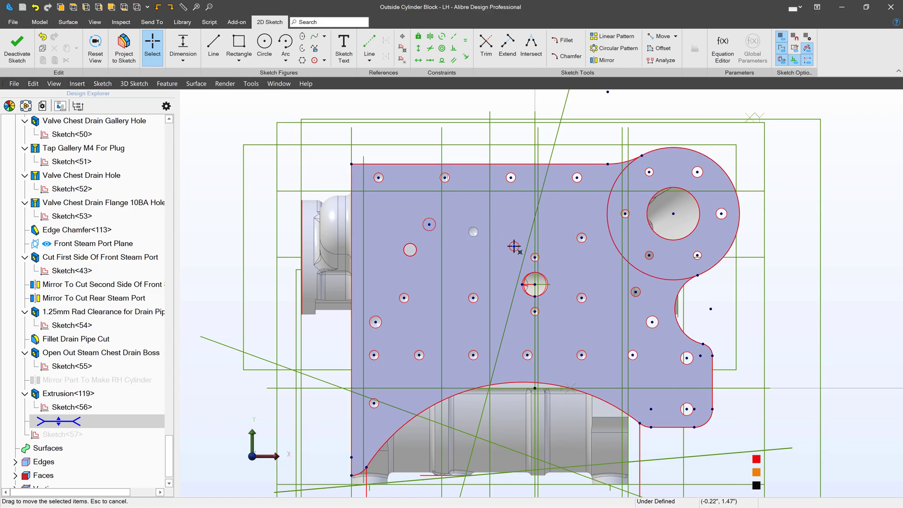
drag(600, 155, 568, 124)
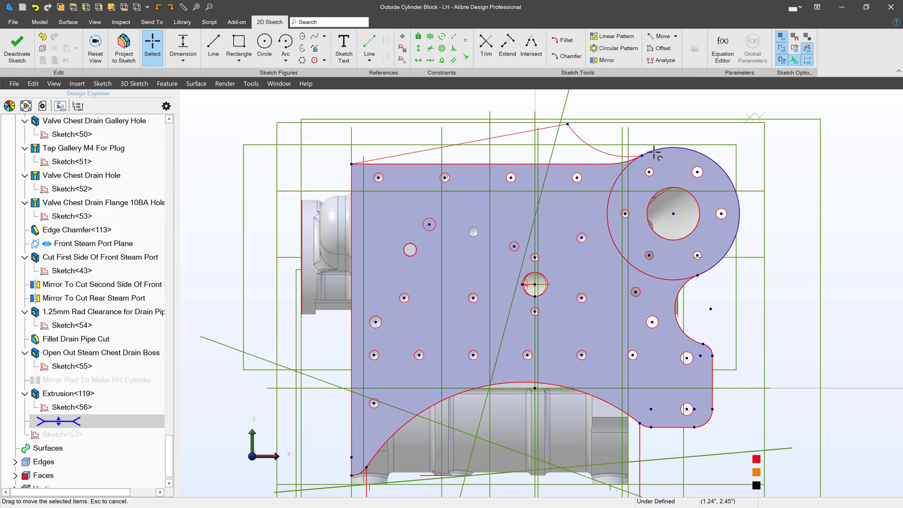
drag(657, 152, 706, 153)
drag(674, 215, 765, 225)
drag(710, 310, 820, 309)
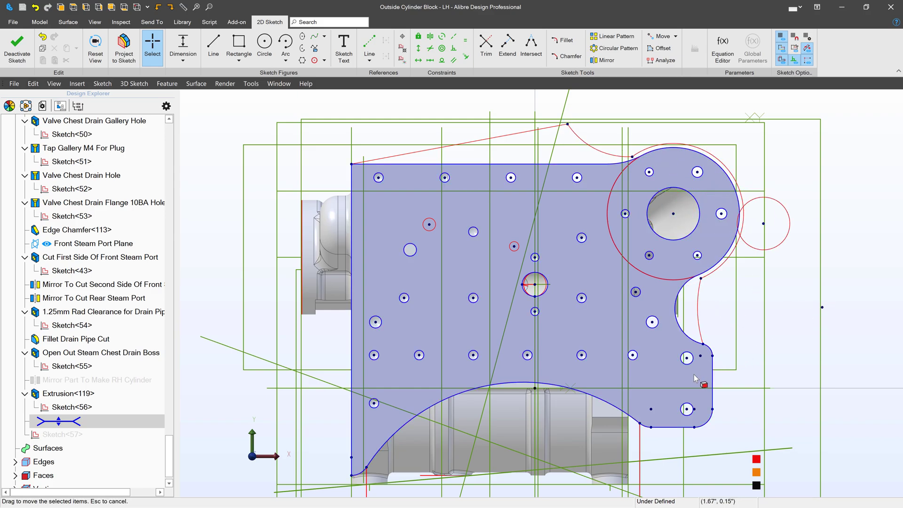
drag(686, 358, 642, 383)
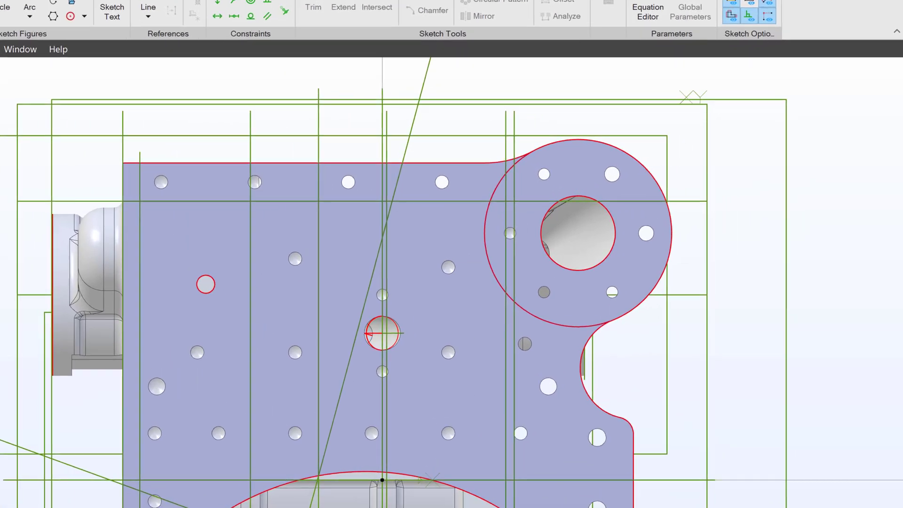
Step: Project the whole mounting face into the sketch as sketch figures, maintaining association to the source entity
click(124, 52)
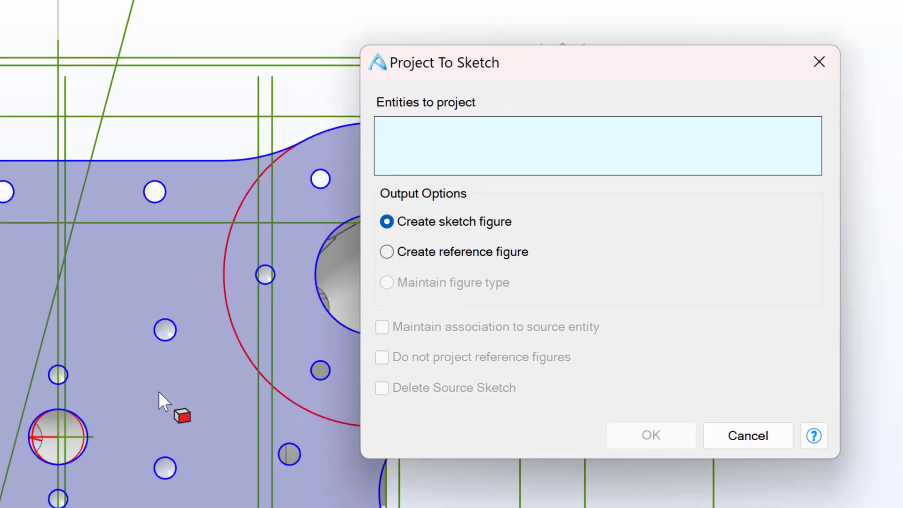
click(159, 391)
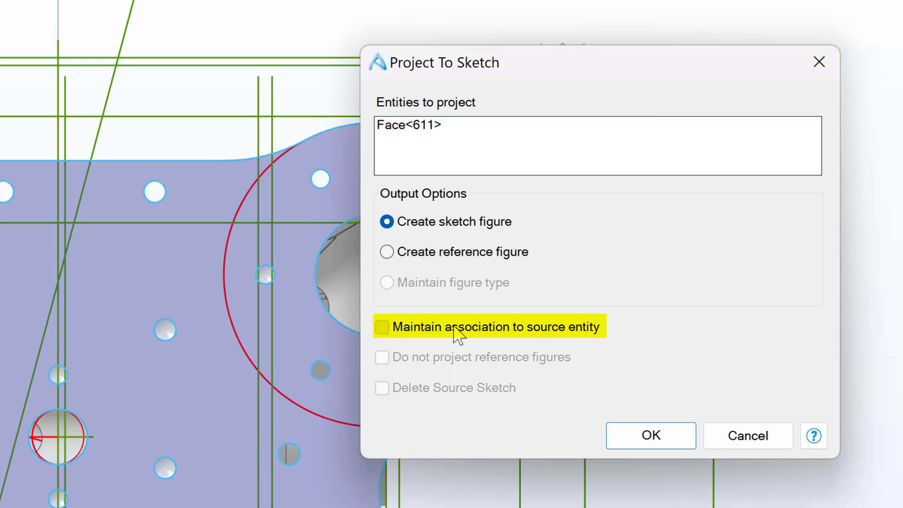
click(468, 335)
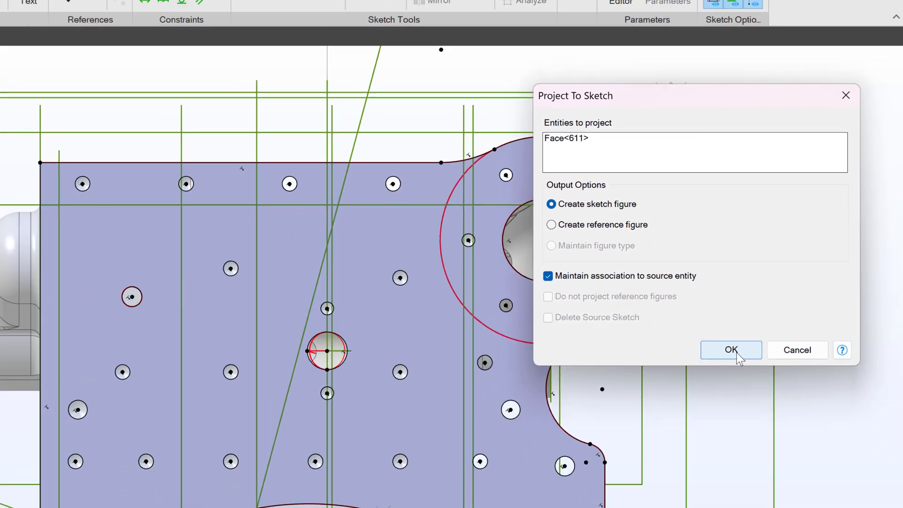
click(660, 442)
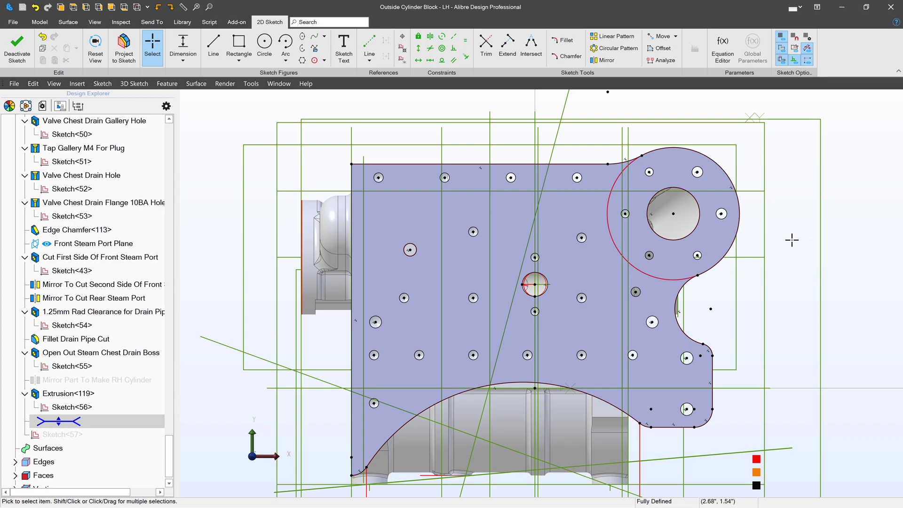
Step: Try to move the associated outline corner, hole circles and arc centre out of position
scroll(792, 240, down, 4)
scroll(625, 276, up, 5)
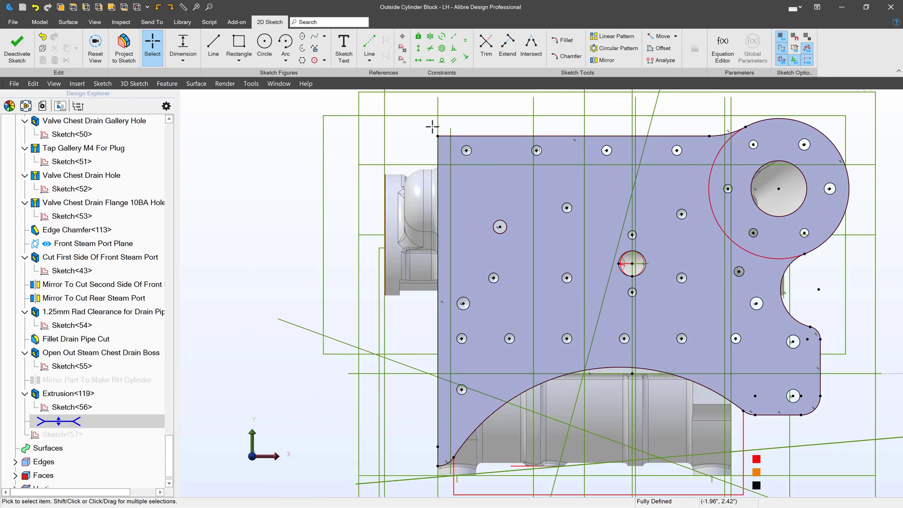
drag(437, 137, 339, 100)
drag(467, 150, 636, 141)
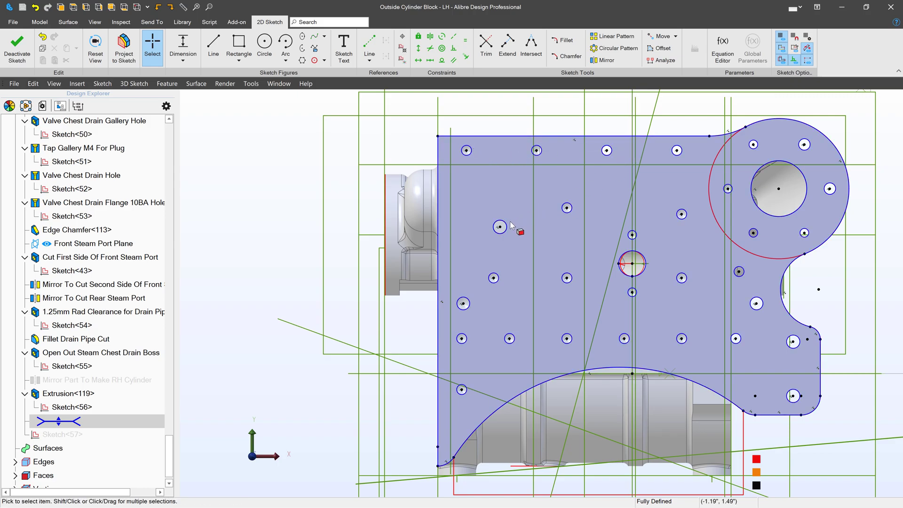
drag(509, 222, 606, 181)
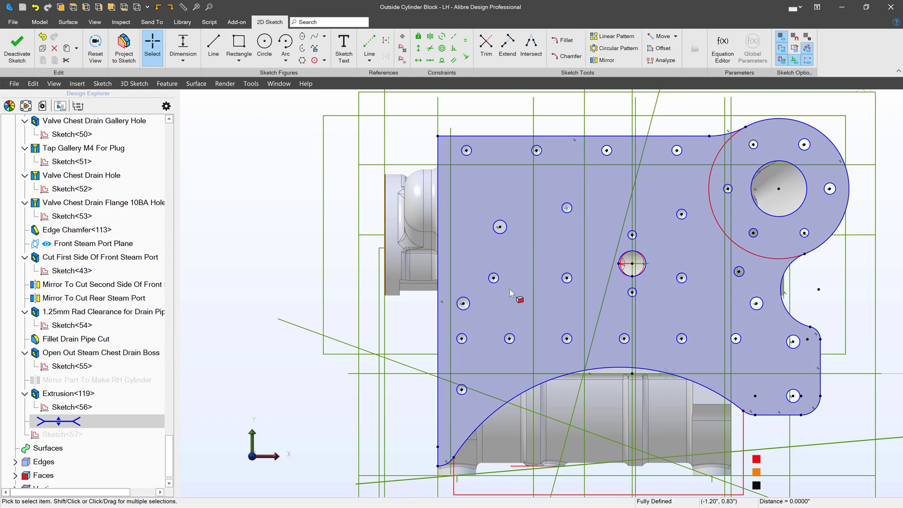
scroll(335, 279, down, 2)
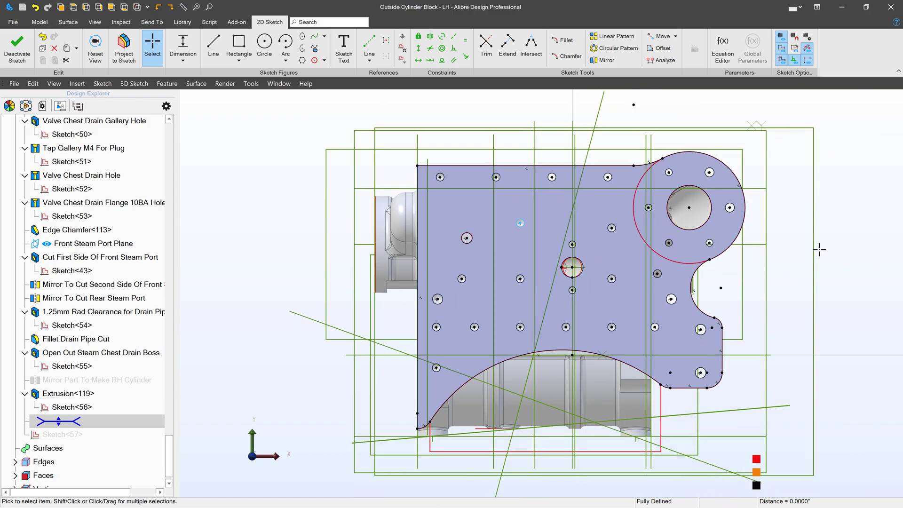
scroll(817, 263, up, 2)
drag(770, 267, 861, 233)
scroll(784, 334, down, 1)
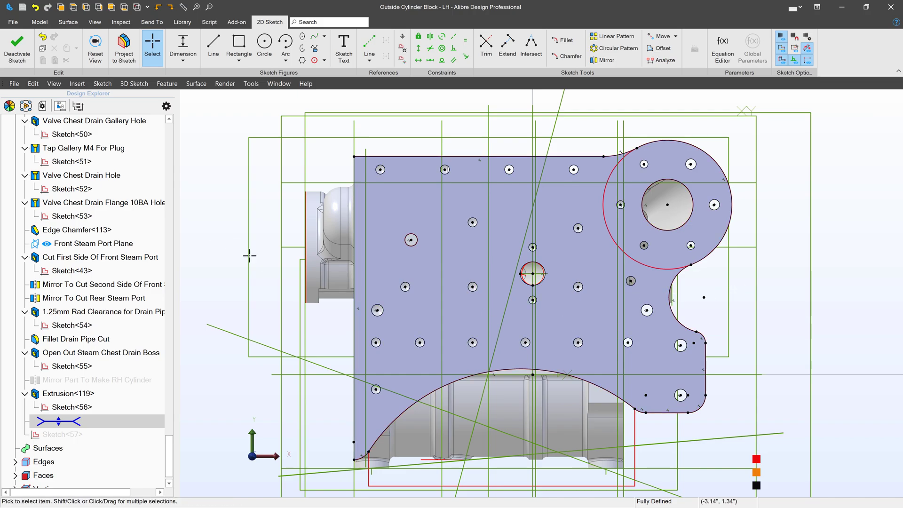
Step: Close the sketch and delete Sketch<57> from the feature history
click(16, 53)
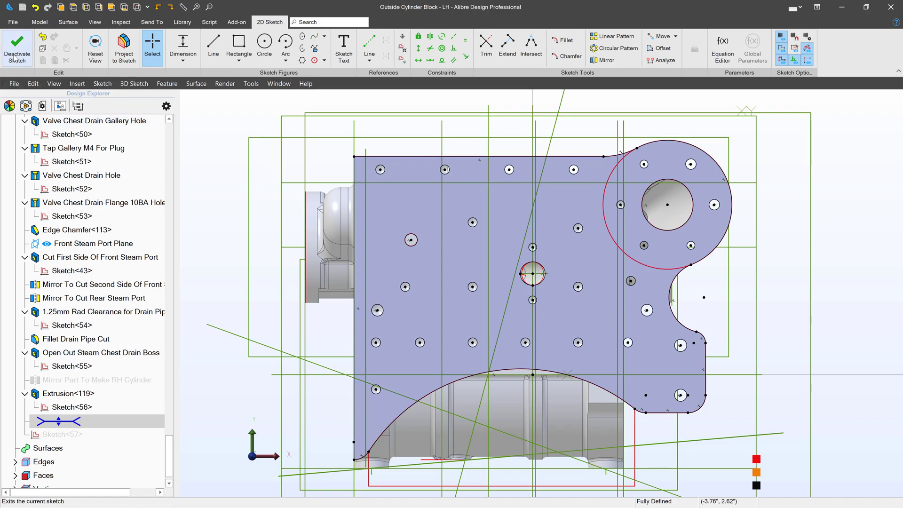
right_click(57, 426)
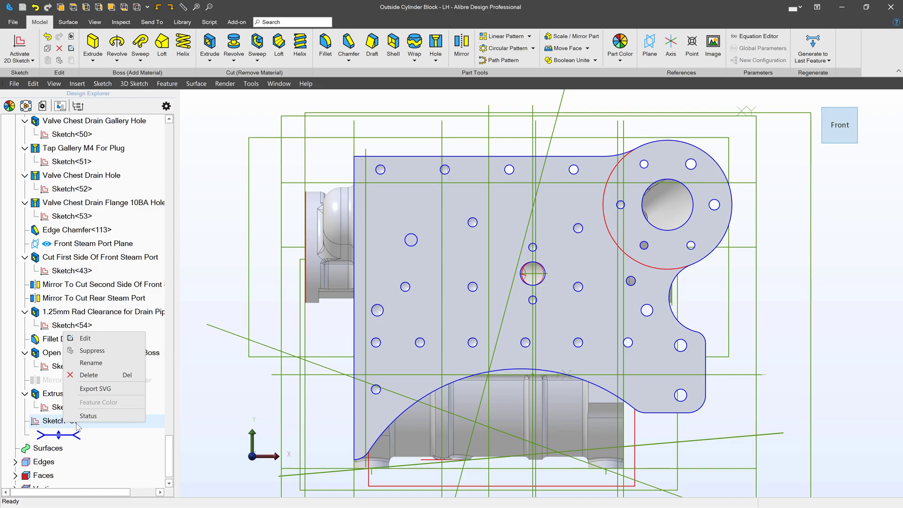
click(86, 375)
Step: Sketch on the flat mounting face and project the whole face as reference figures, maintaining association to the source entity
click(431, 271)
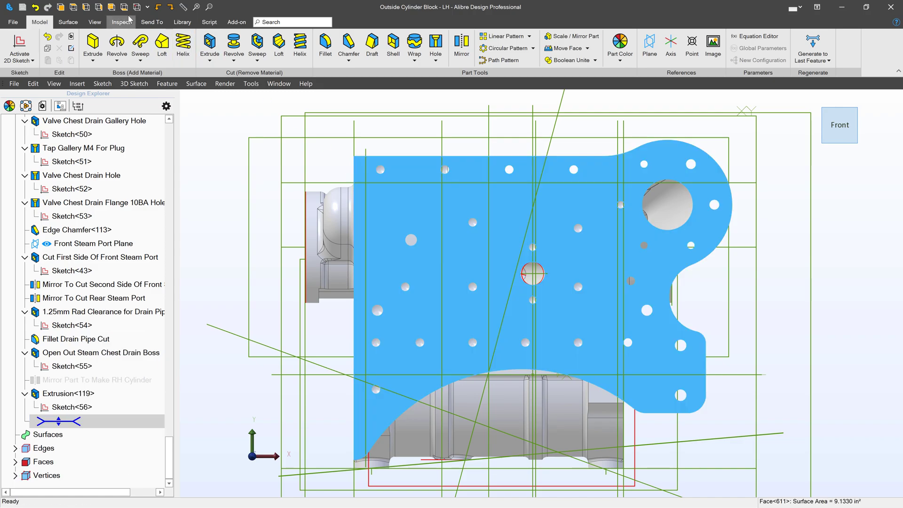
click(19, 45)
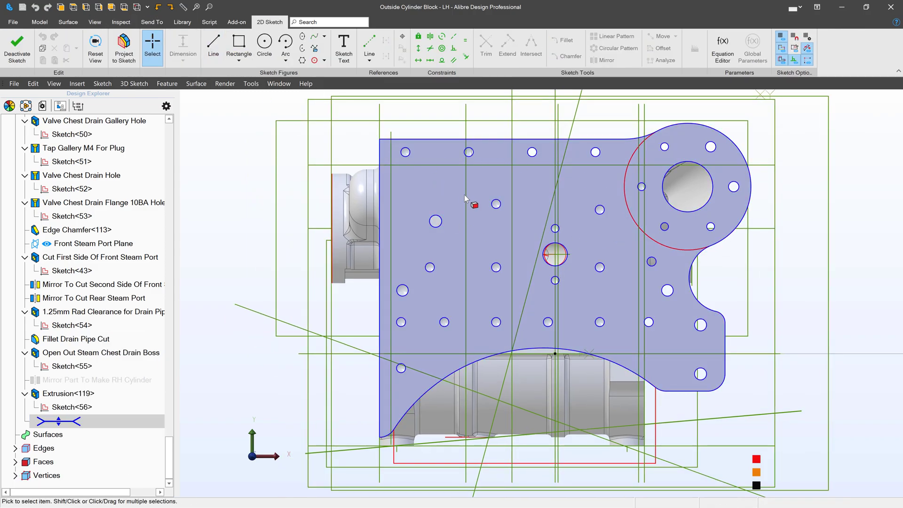
click(124, 47)
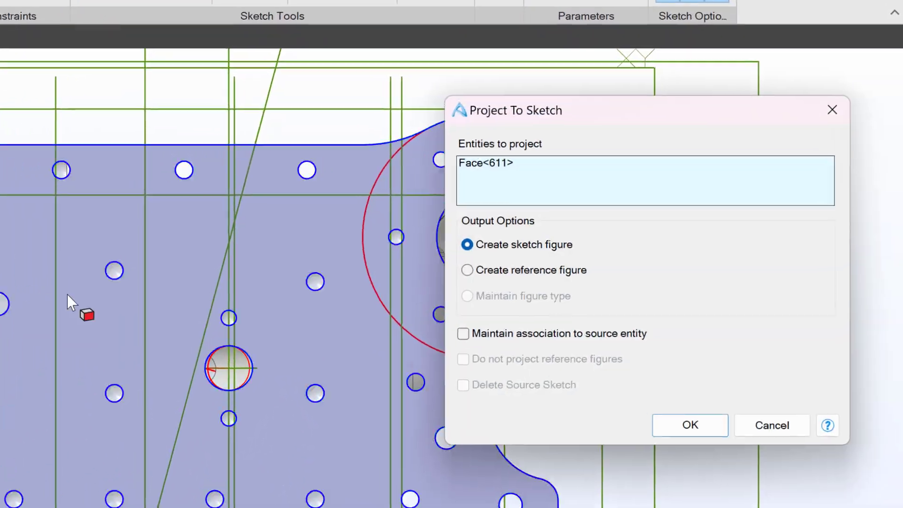
click(469, 271)
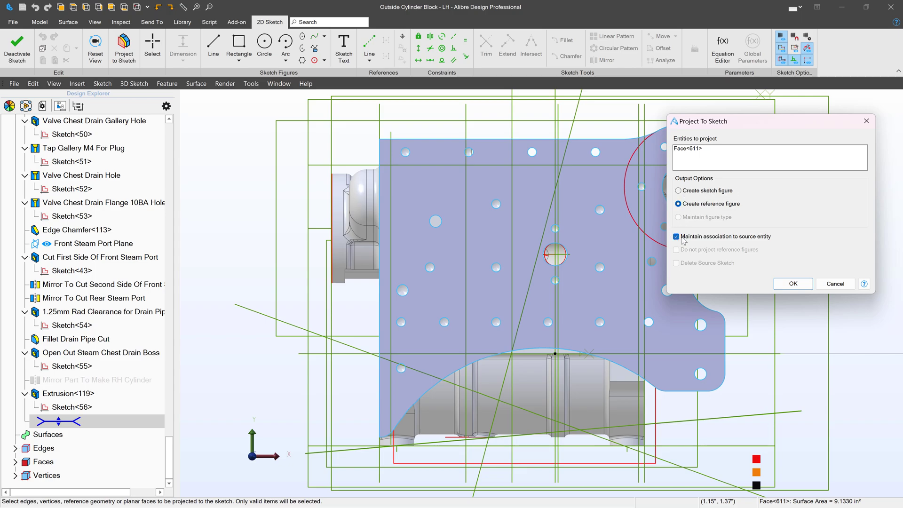
click(793, 284)
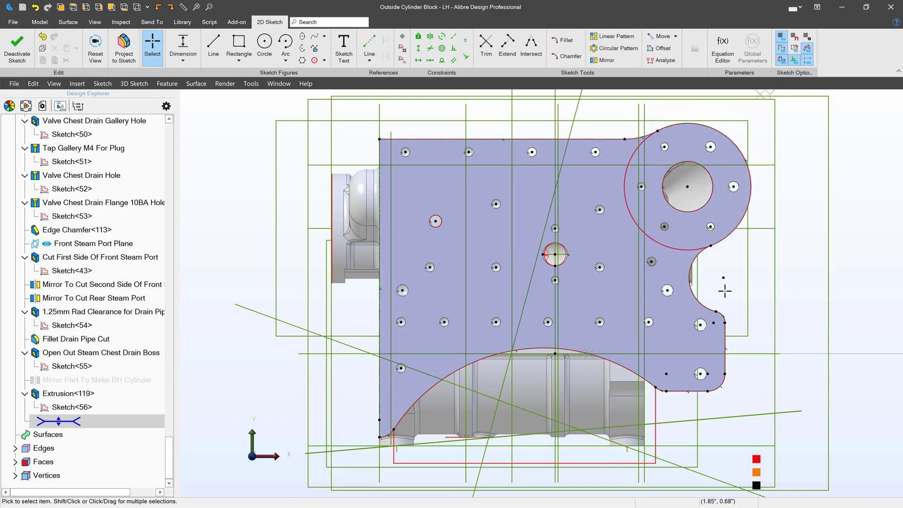
Step: Inspect the projected reference figures on the face up close and at an angle, and restore the straight-on sketch view
scroll(452, 226, up, 4)
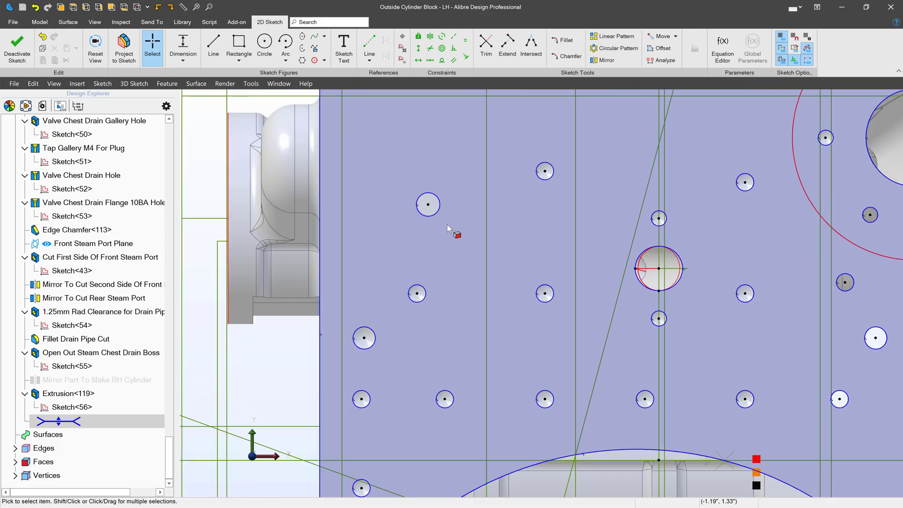
scroll(440, 235, down, 2)
scroll(432, 277, down, 2)
middle_drag(617, 305, 683, 287)
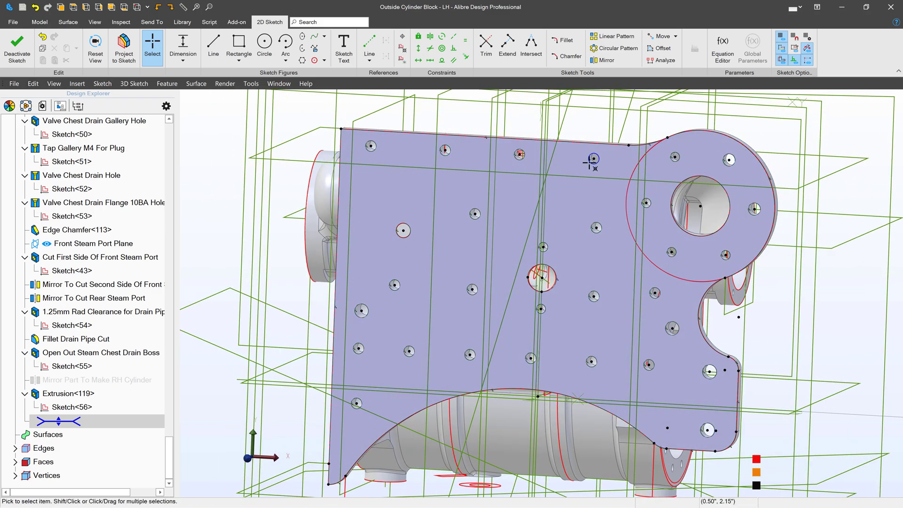
middle_drag(590, 162, 466, 187)
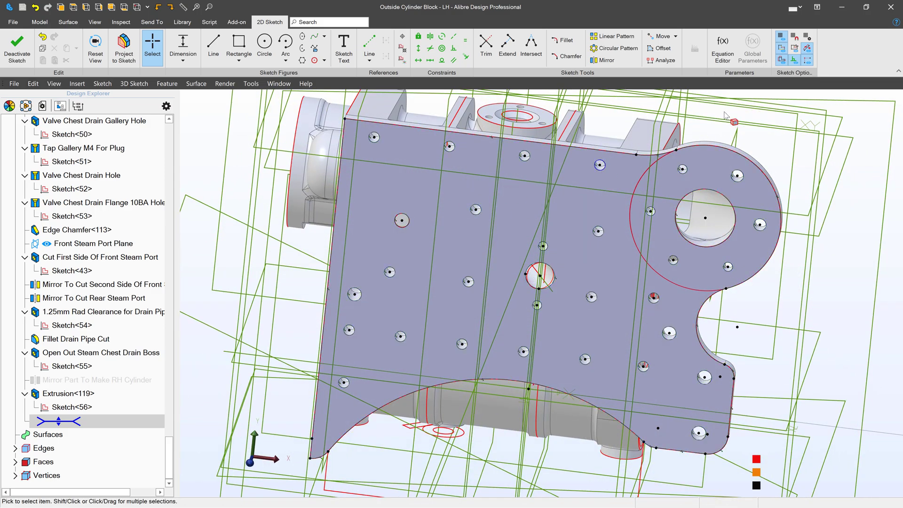
click(95, 48)
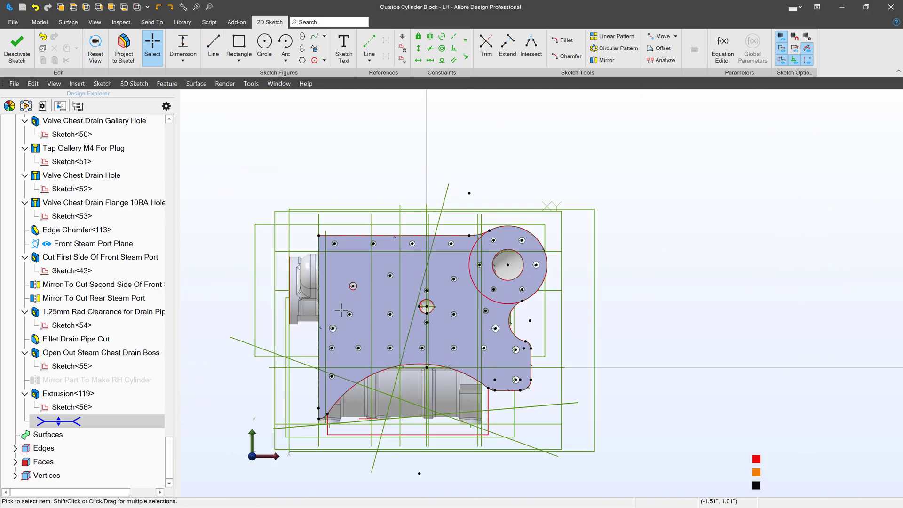
Step: Draw a two-segment reference line from the centre of the larger upper-left hole to the centre of the second hole in the top row
scroll(341, 311, up, 6)
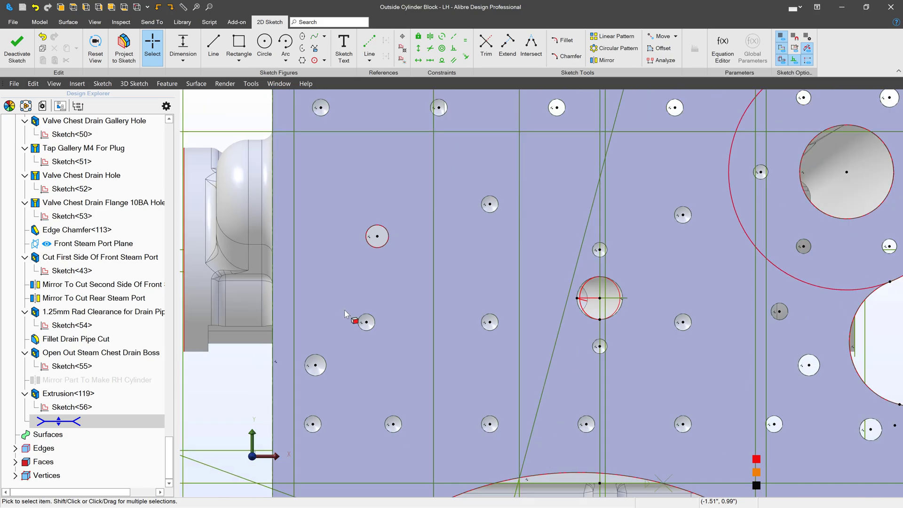
middle_drag(433, 264, 406, 292)
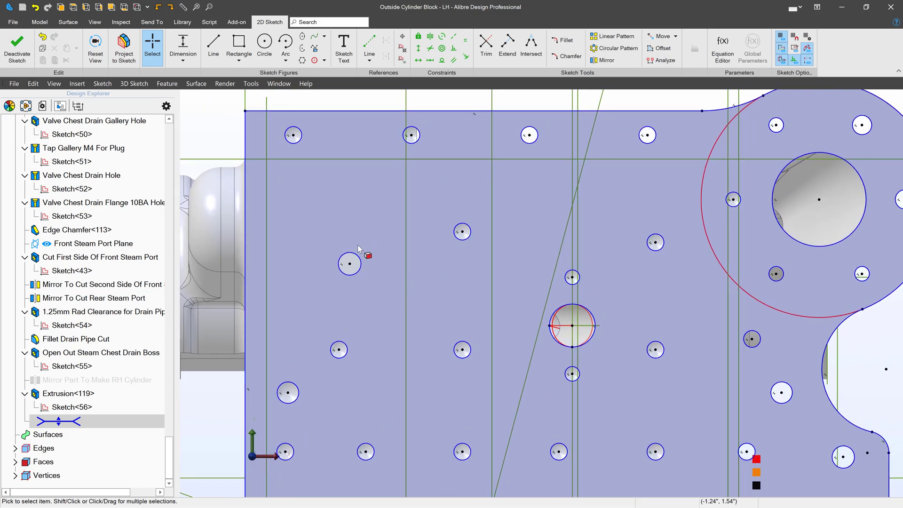
click(358, 272)
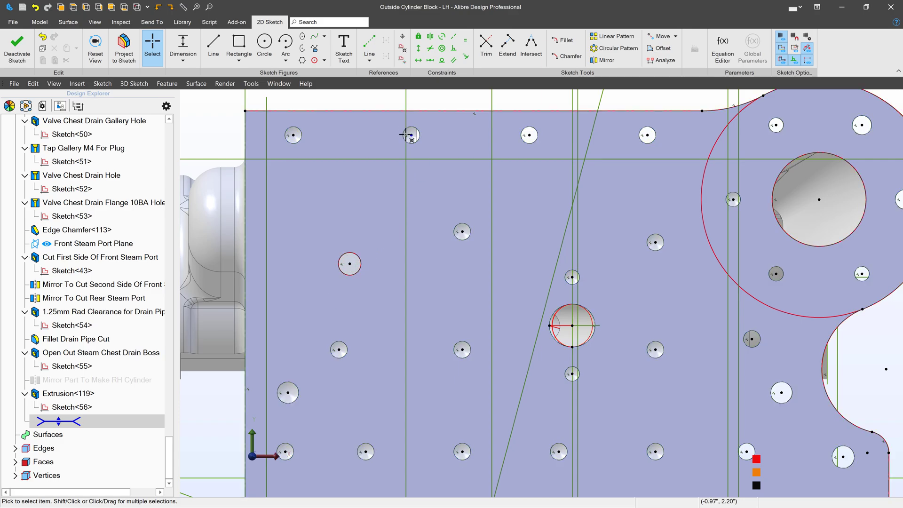
click(370, 45)
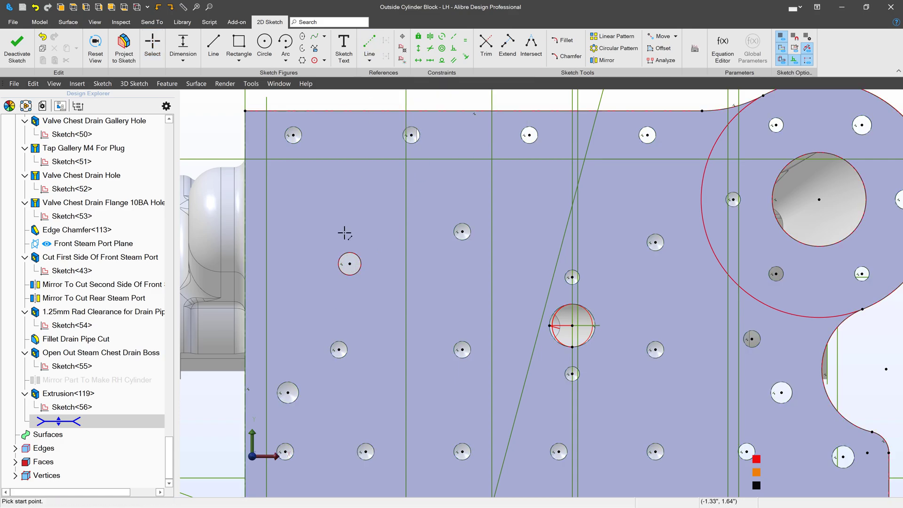
click(350, 264)
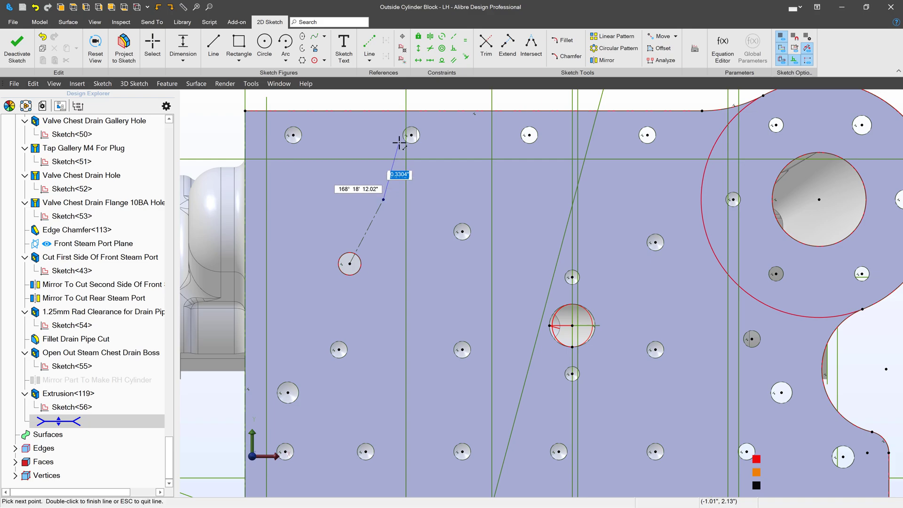
click(411, 135)
key(Escape)
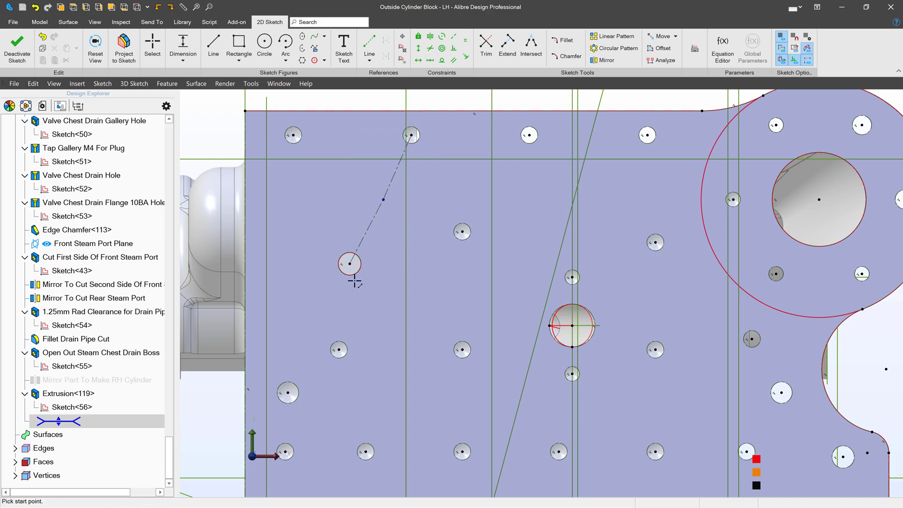
Step: Constrain the two reference segments to be collinear and equal in length, and test their shared point by trying to move it
click(454, 36)
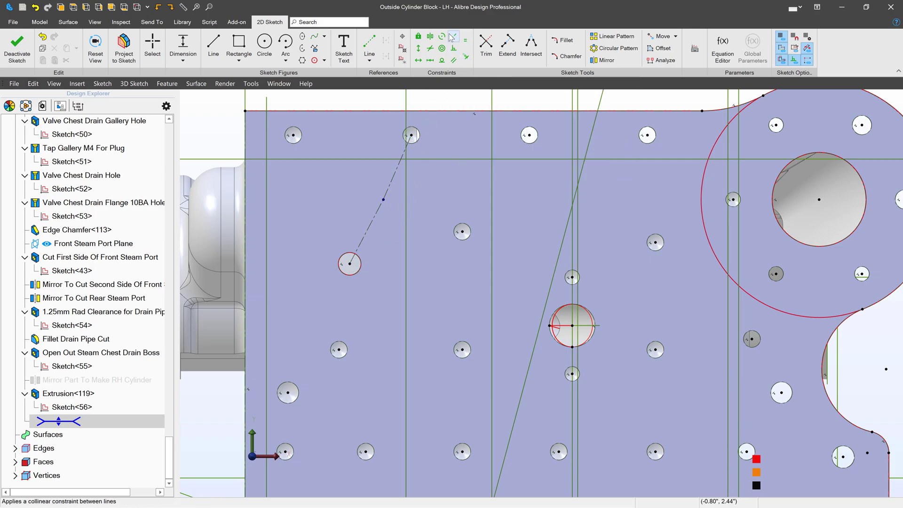
click(391, 178)
click(368, 220)
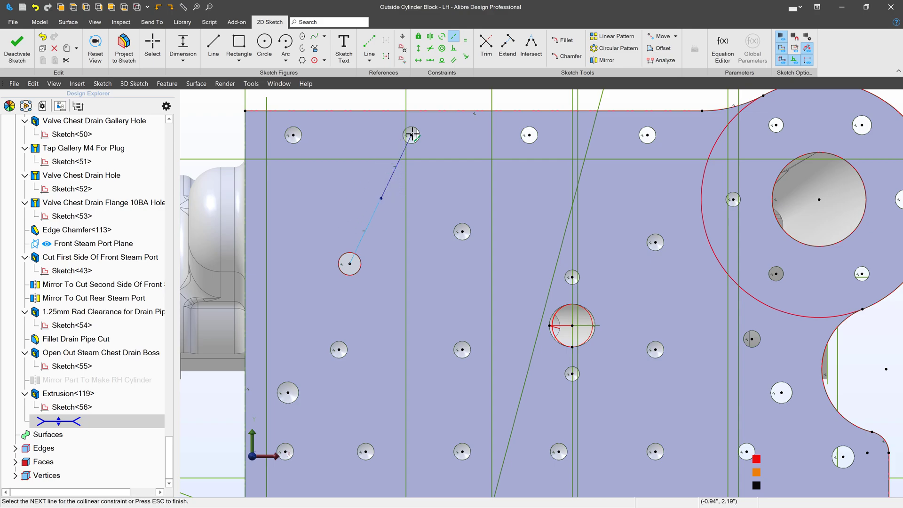
key(Escape)
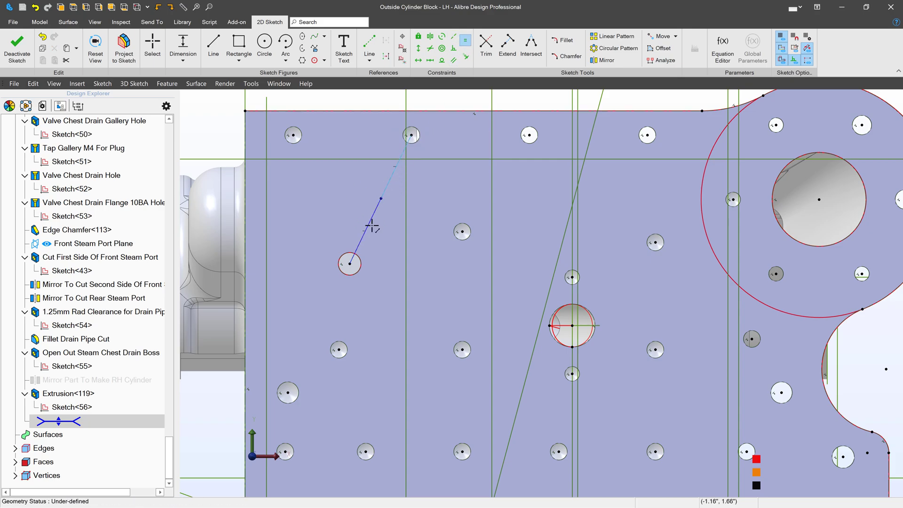
click(370, 227)
click(400, 157)
key(Escape)
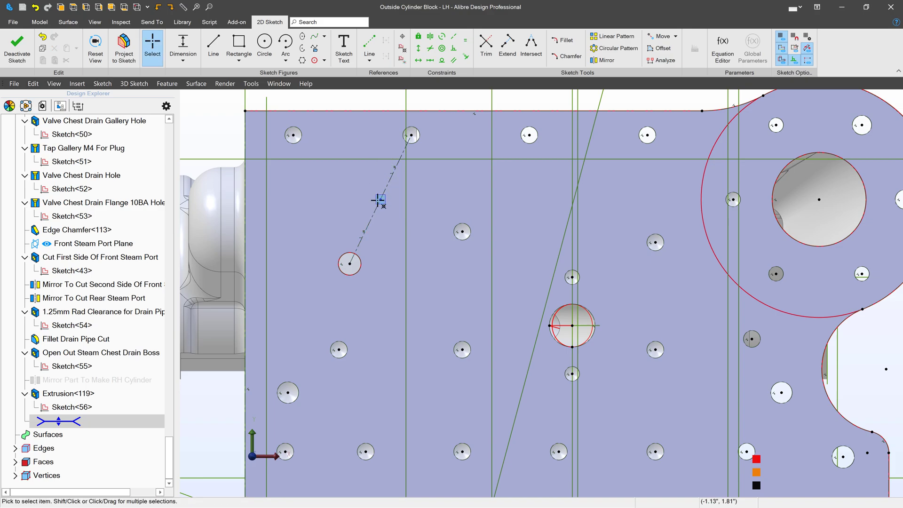
drag(380, 200, 423, 163)
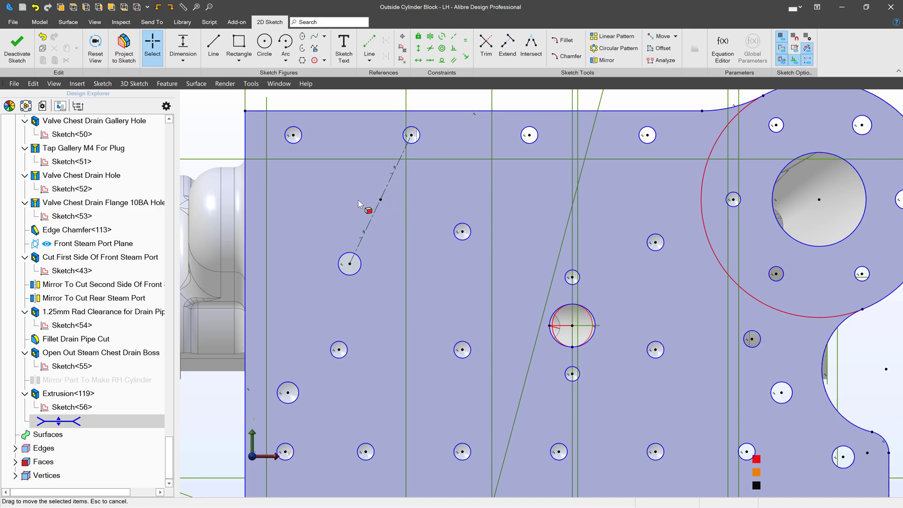
Step: Draw a circle centred on the shared point of the two reference segments and set its diameter to 0.1 inch
click(264, 44)
click(381, 200)
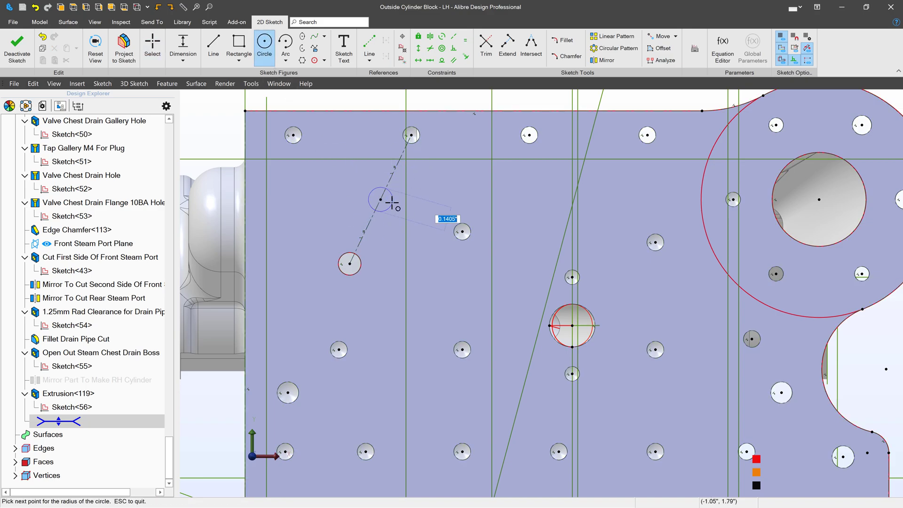
click(392, 204)
key(Escape)
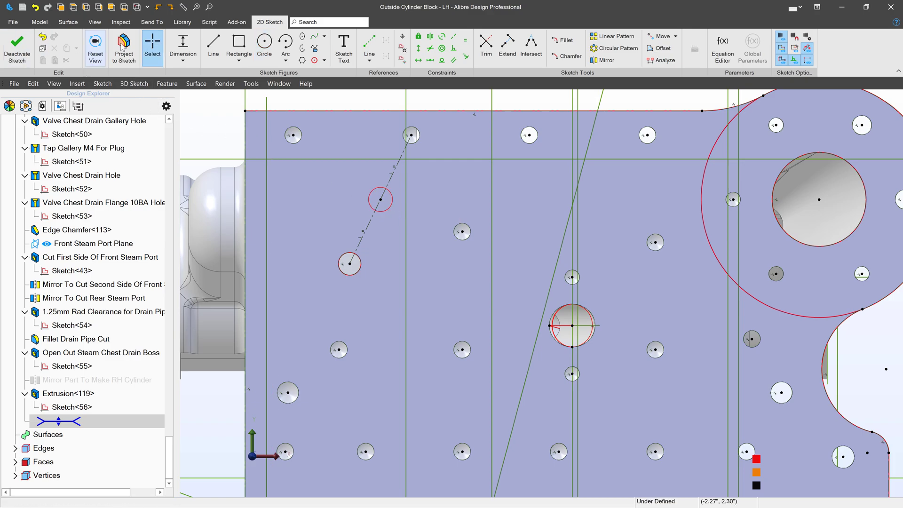
click(390, 190)
click(435, 195)
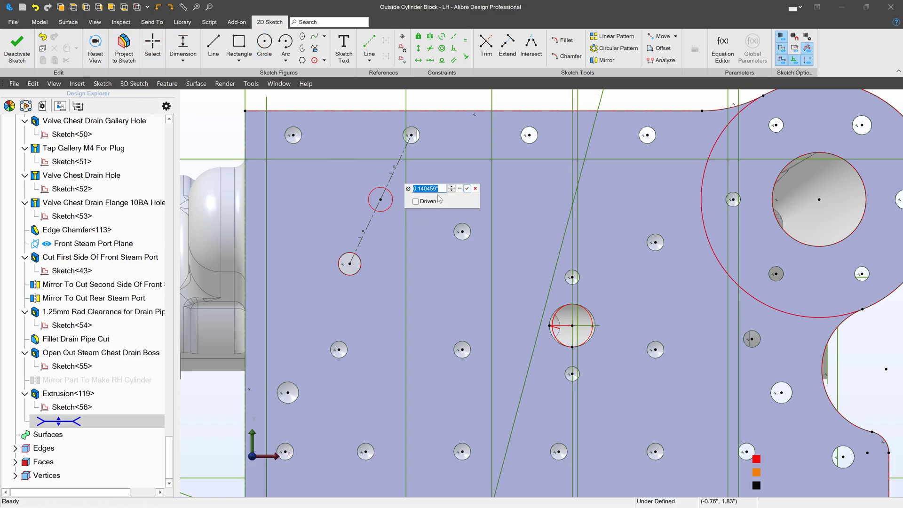
text(0.1)
key(Return)
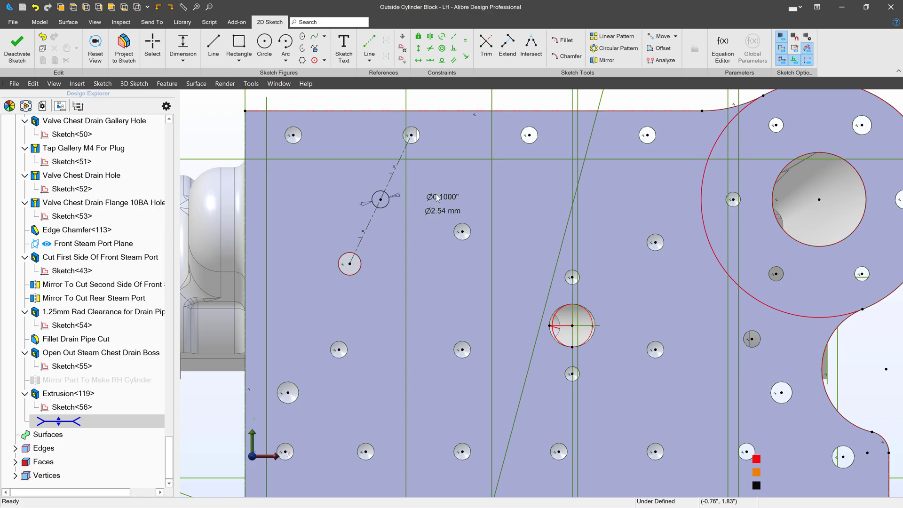
Step: Finish the sketch and extrude-cut its circle along the normal with a depth of -.01 inch
click(14, 54)
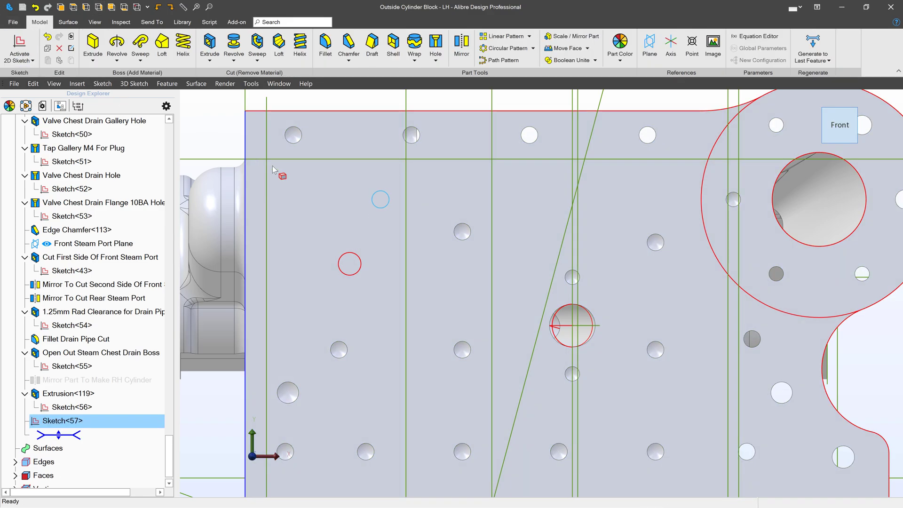
click(209, 44)
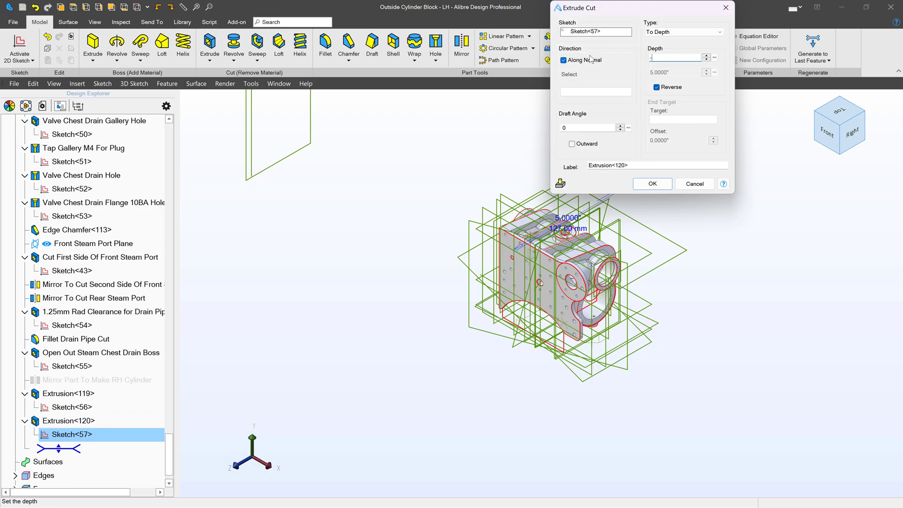
key(BackSpace)
text(-.0)
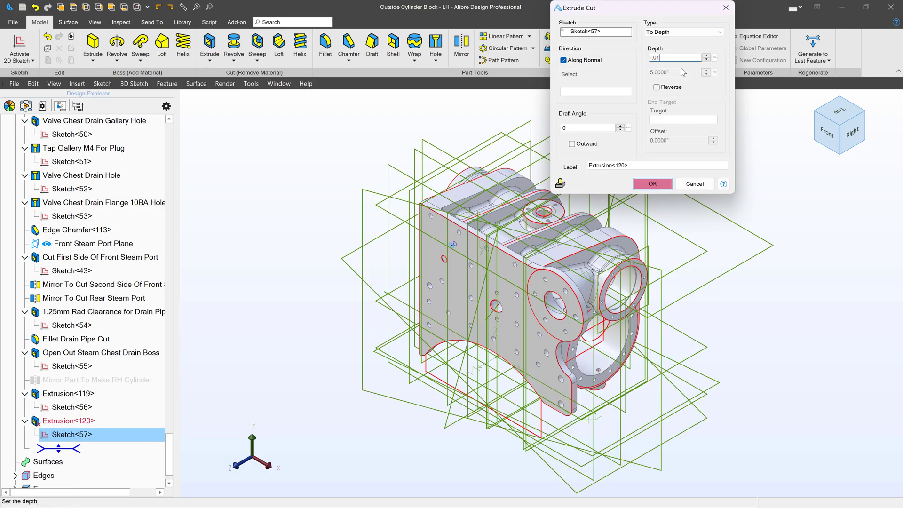
text(1)
key(Return)
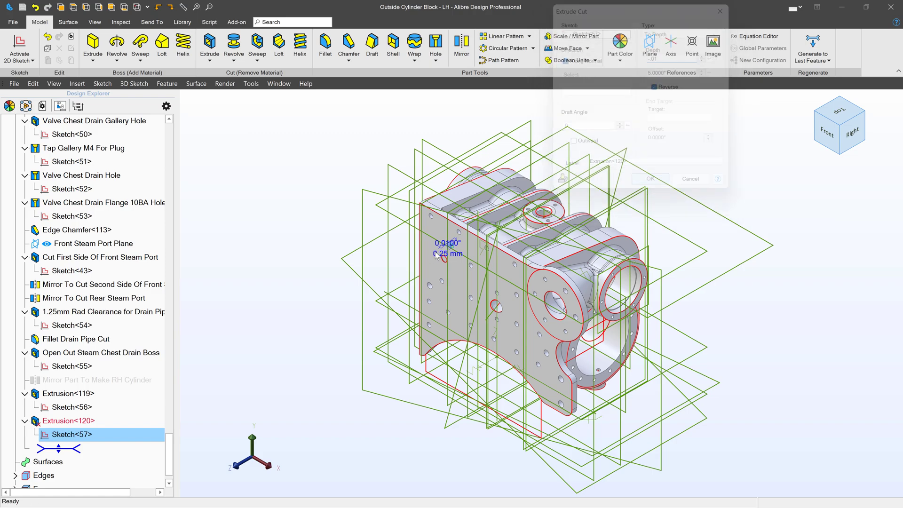
Step: Start a new sketch on the flat mounting face containing the new shallow hole
scroll(442, 252, up, 10)
right_drag(444, 249, 252, 276)
scroll(520, 298, down, 10)
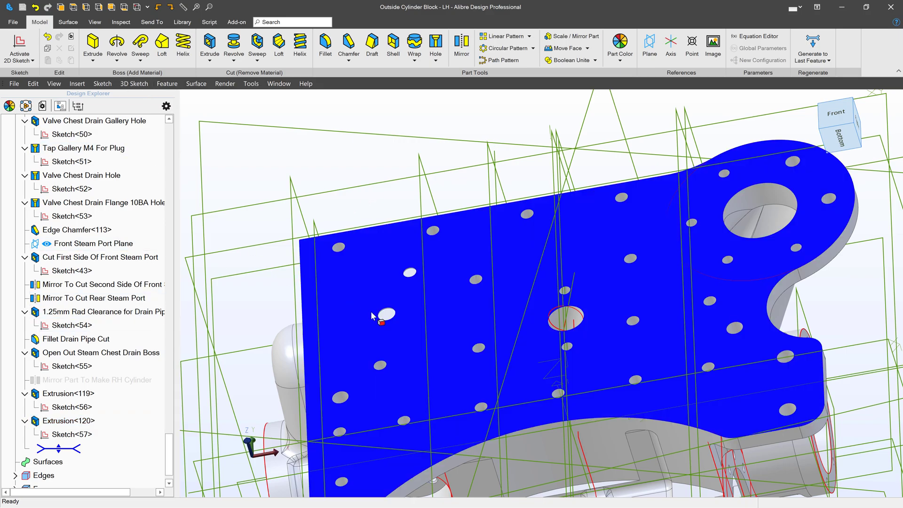
click(333, 295)
click(20, 46)
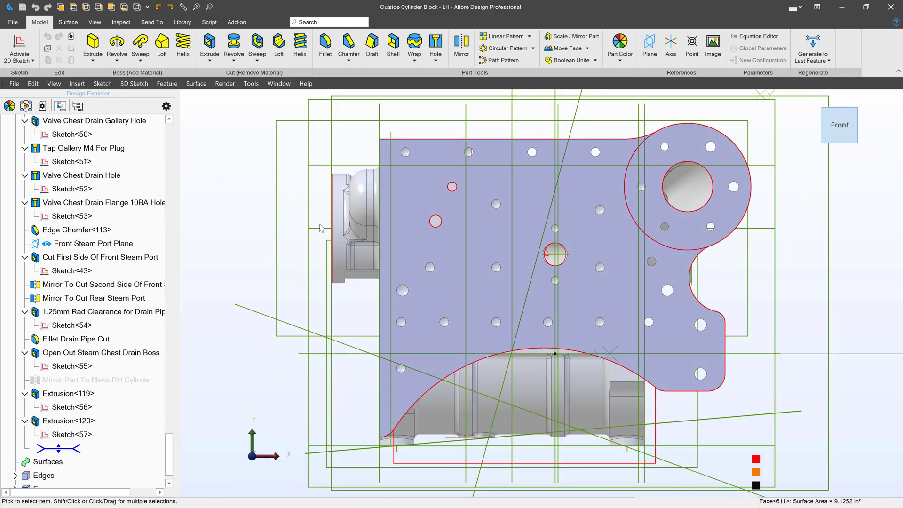
scroll(499, 170, up, 5)
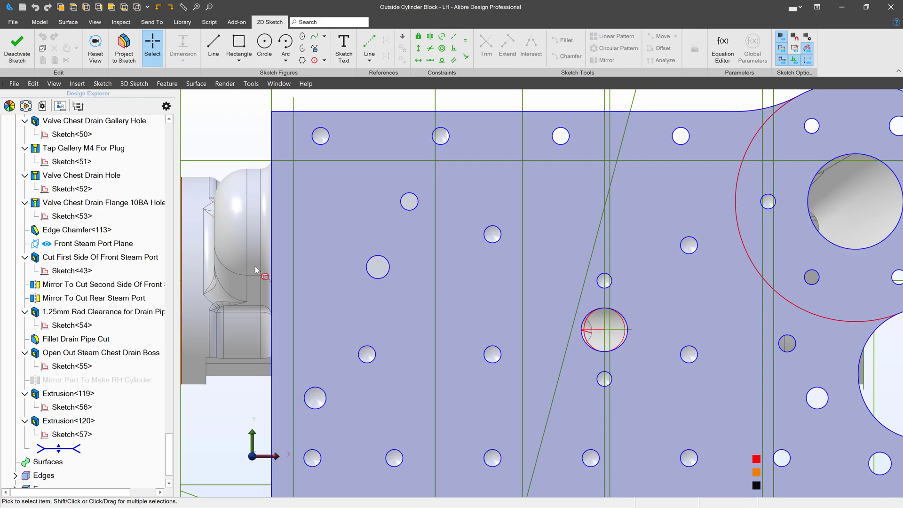
Step: Project Sketch<57> into the active sketch, maintaining the figure type and leaving association to the source entity off
click(124, 47)
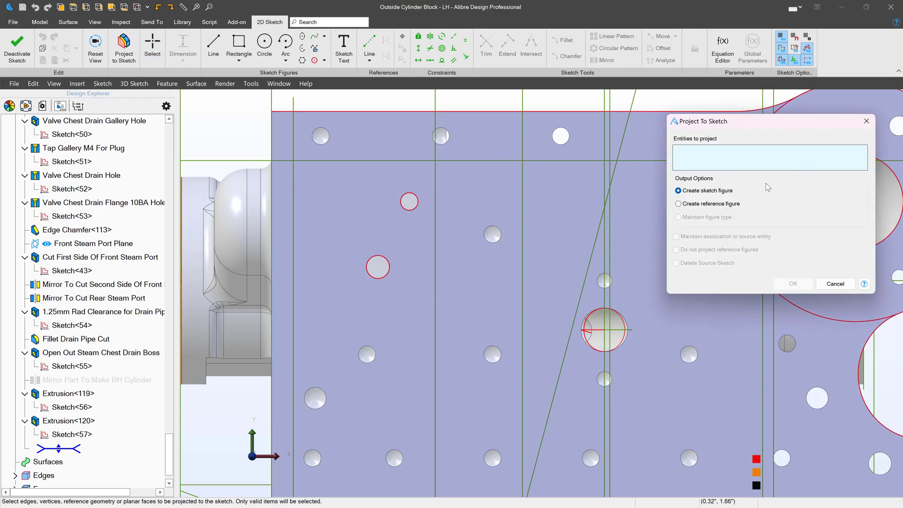
click(73, 434)
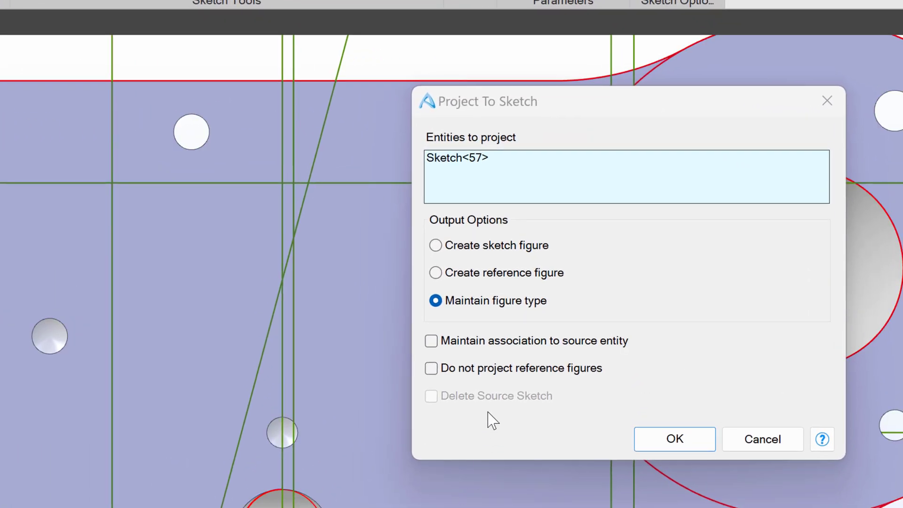
click(455, 304)
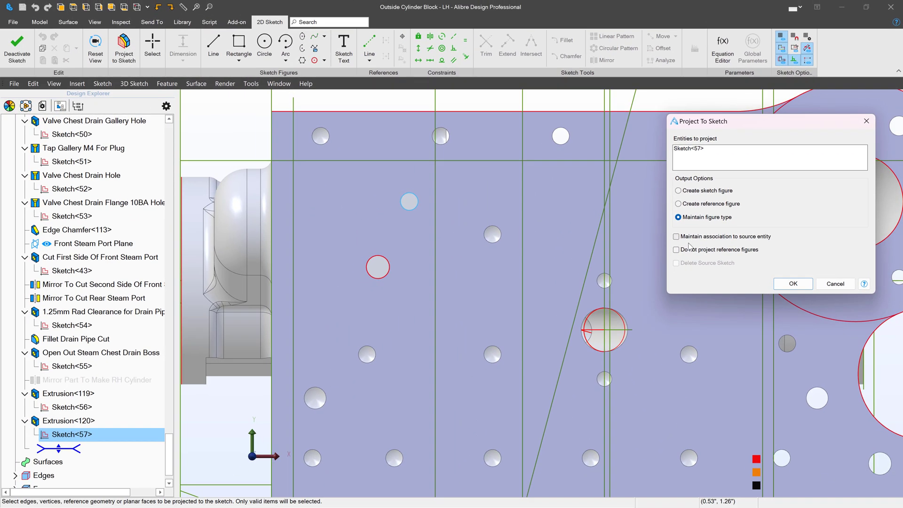
click(793, 284)
Step: Test the projected circle's freedom by moving it off its hole and resizing it, and return it to the hole's centre and size
scroll(390, 157, up, 4)
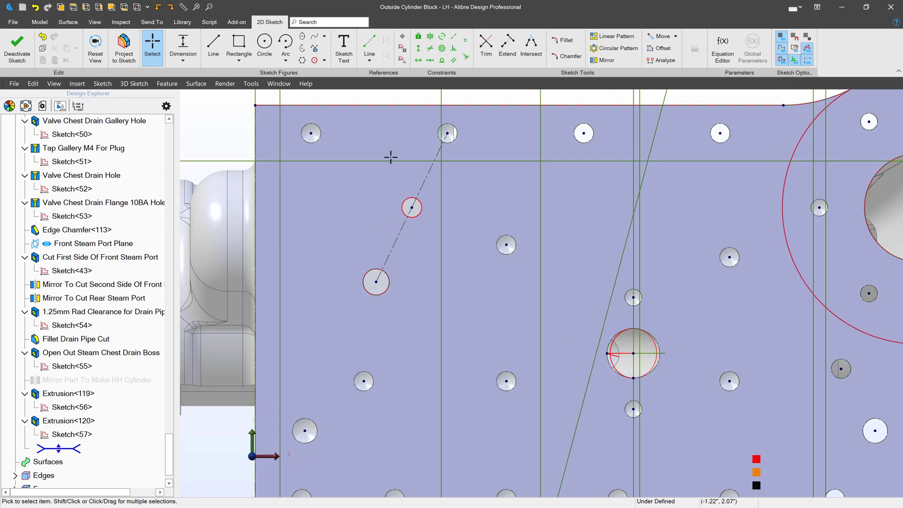
click(455, 155)
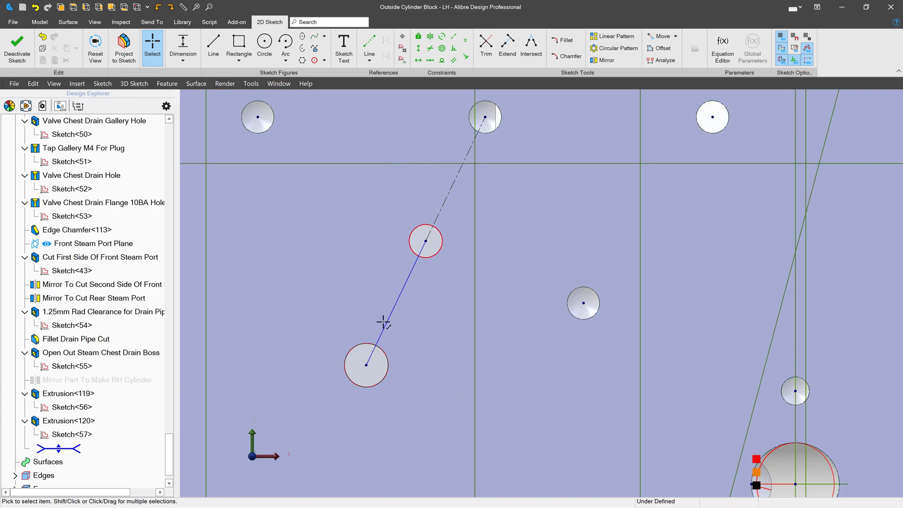
click(402, 243)
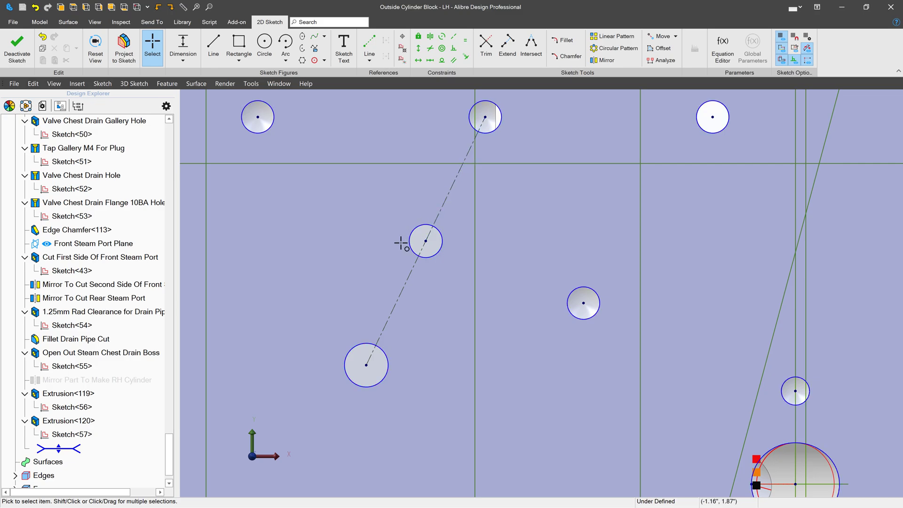
click(441, 240)
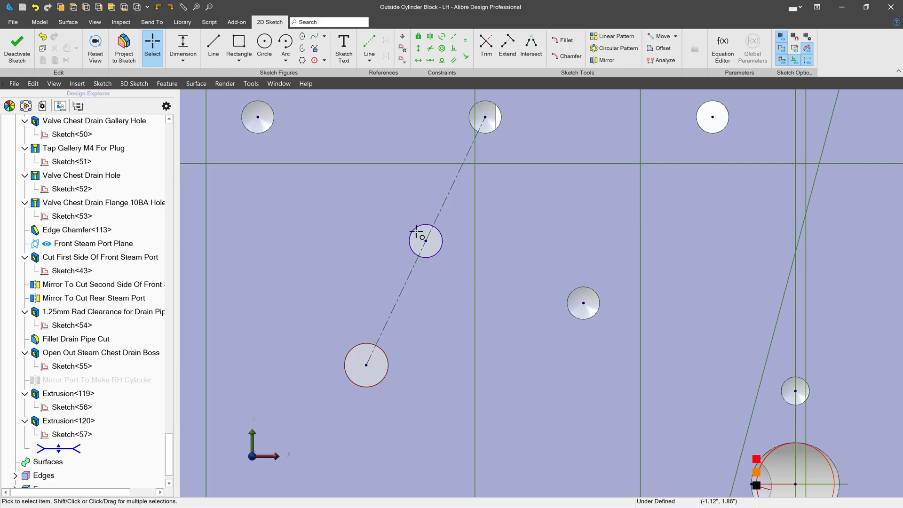
drag(441, 244, 514, 251)
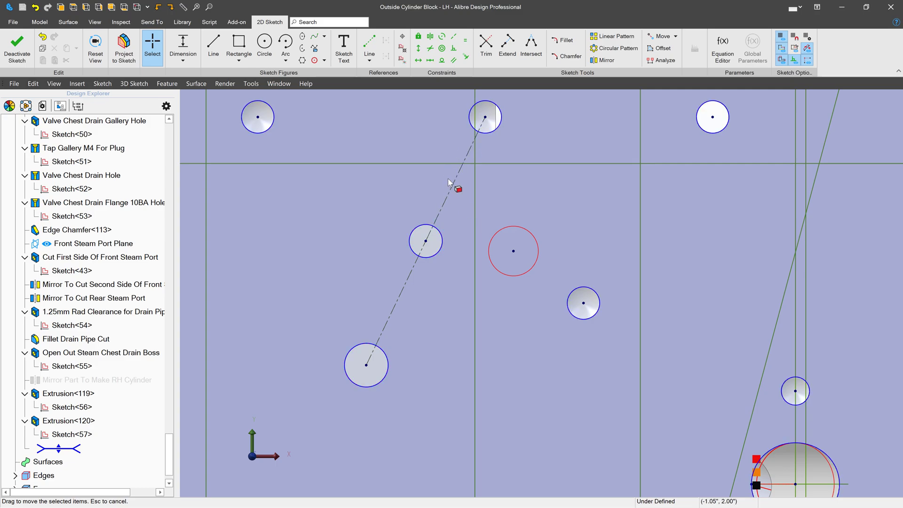
drag(510, 248, 423, 239)
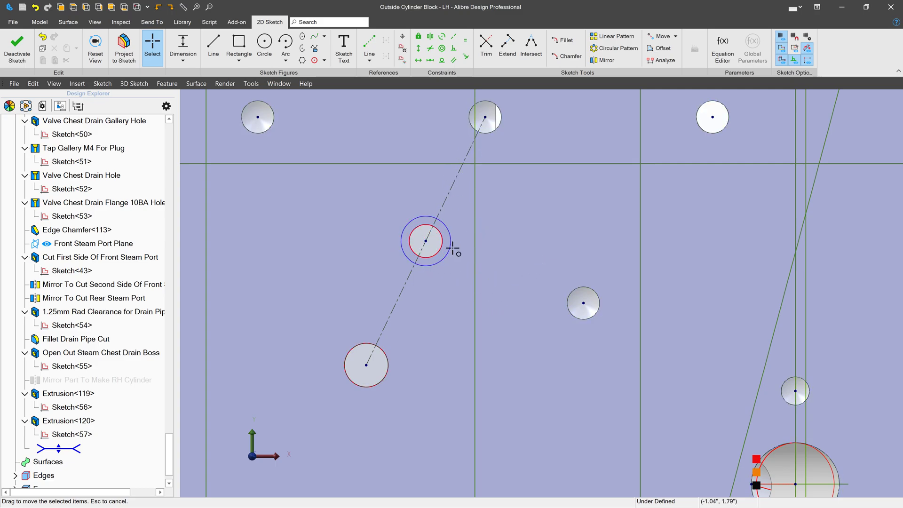
drag(448, 249, 442, 248)
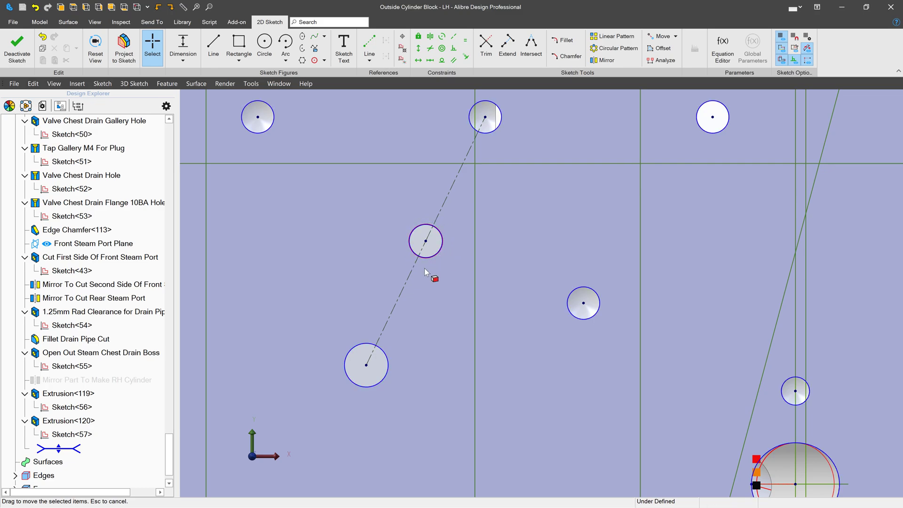
Step: Delete all projected figures and project Sketch<57> again with everything created as sketch figures
key(ctrl+a)
key(Delete)
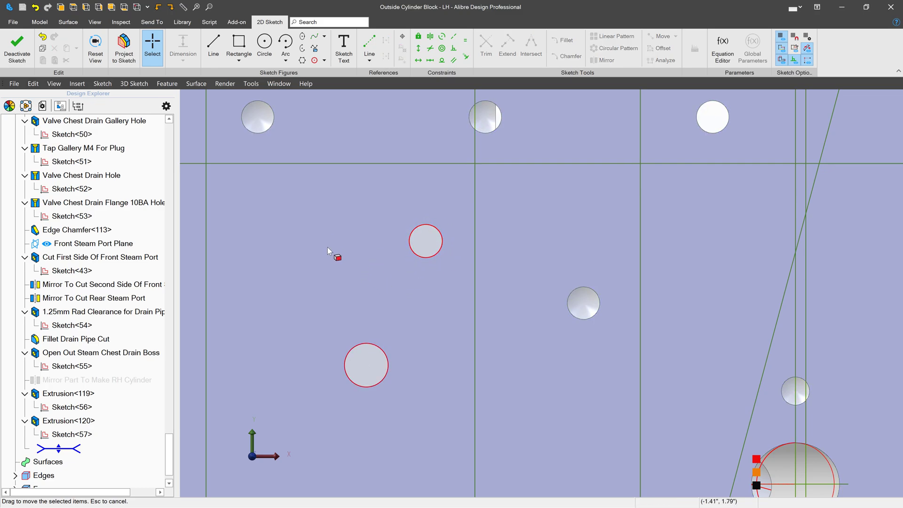
click(123, 48)
click(72, 433)
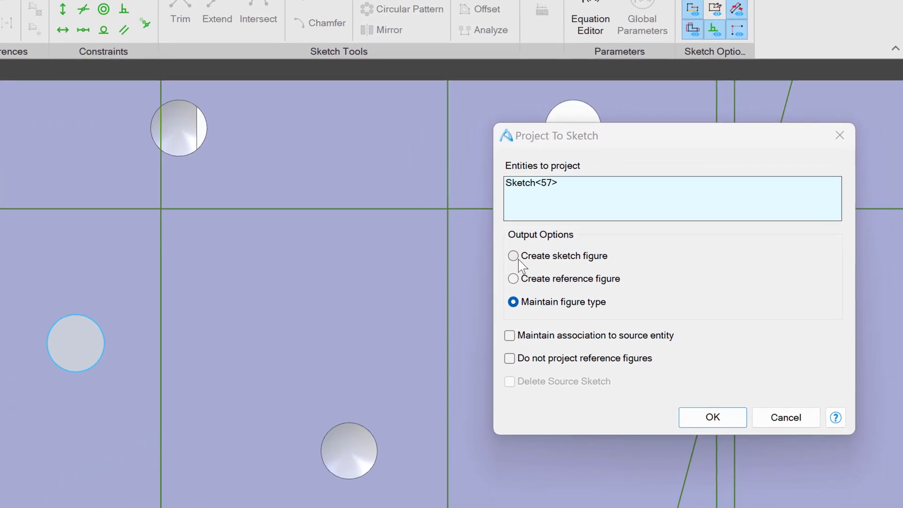
click(637, 207)
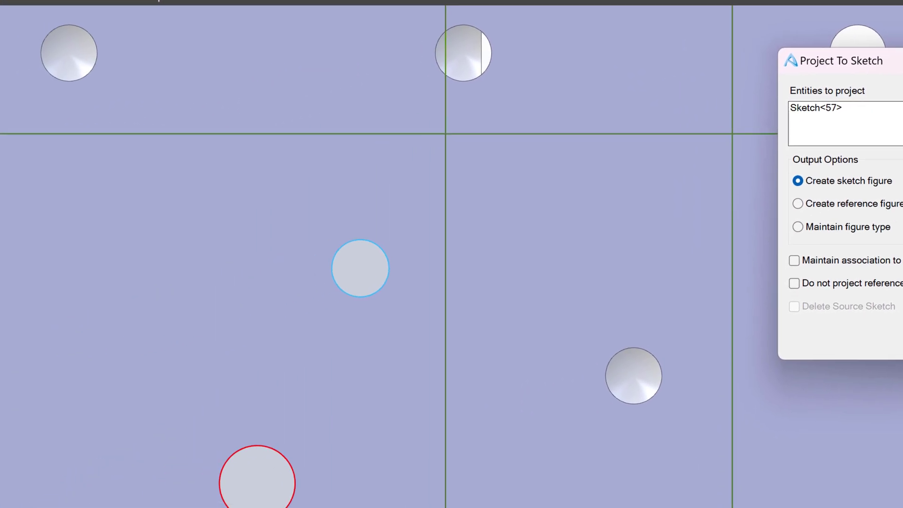
click(901, 336)
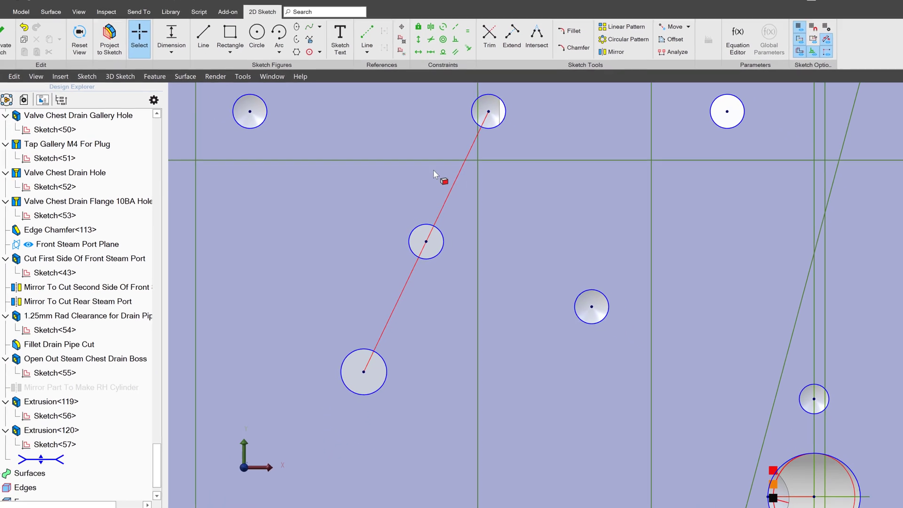
Step: Delete the projected lines and circles around the holes and project Sketch<57>, maintaining the figure type but excluding reference figures
drag(223, 95, 625, 421)
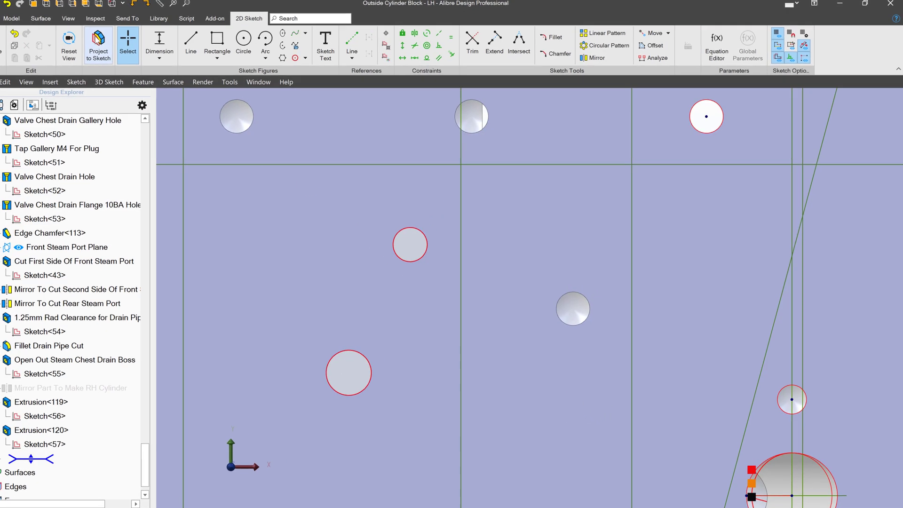
click(123, 49)
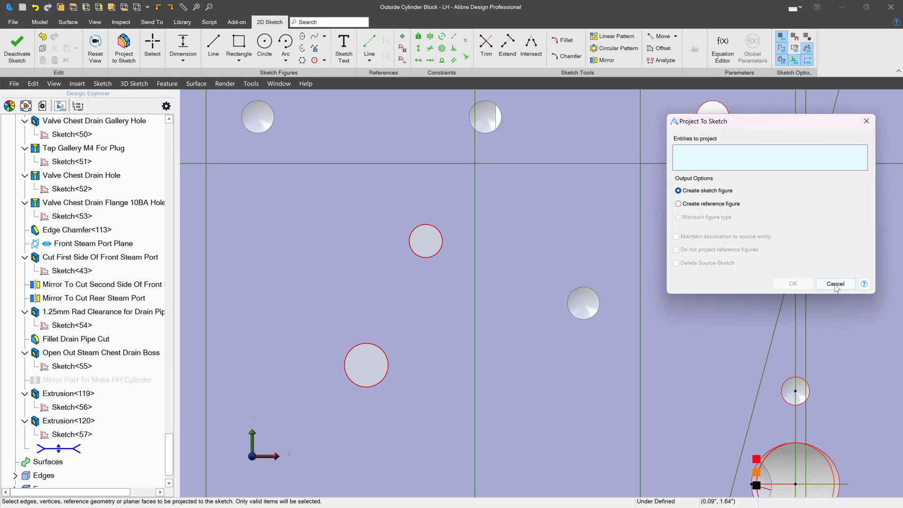
click(54, 435)
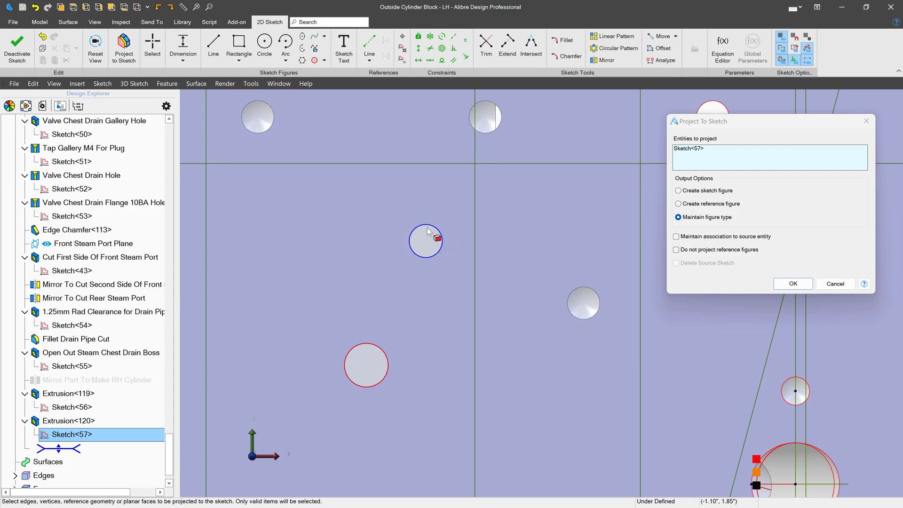
click(676, 250)
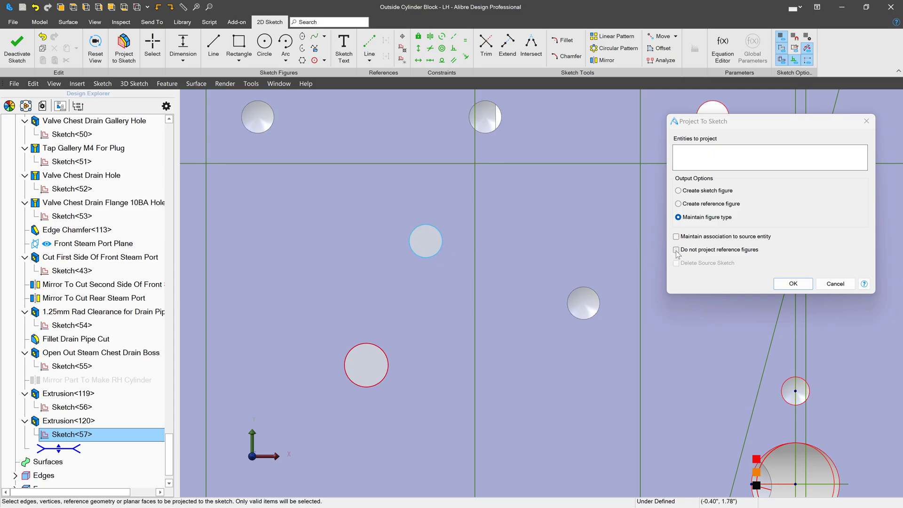
key(Return)
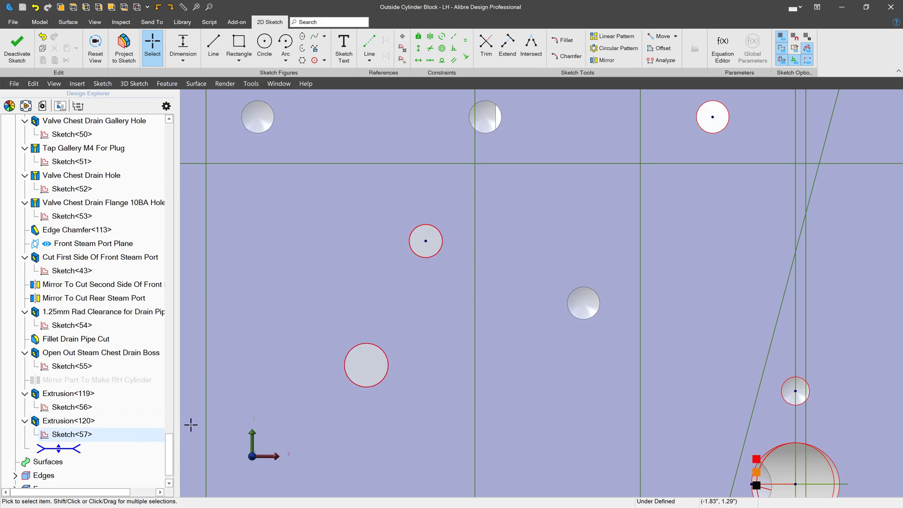
Step: Check the circle projected onto the small hole, finish the sketch, and highlight Sketch<57> and Sketch<58> to compare them
drag(309, 208, 521, 297)
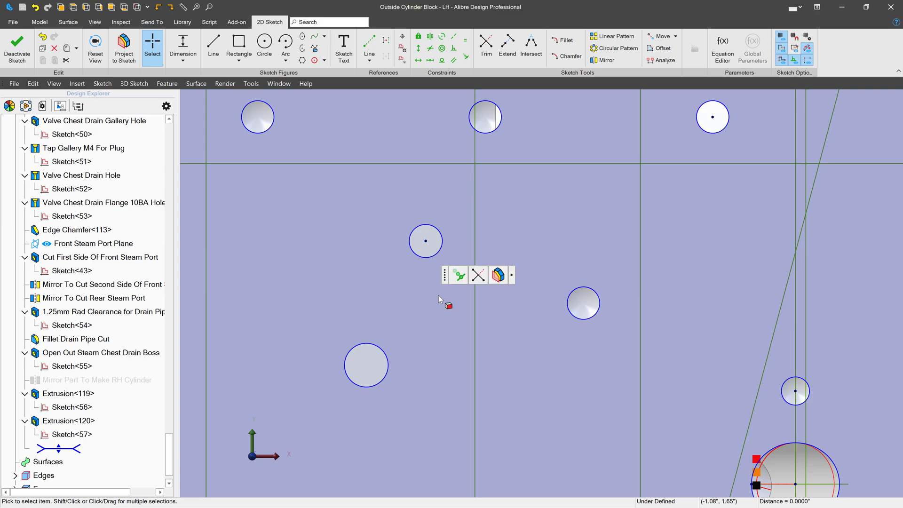
click(17, 47)
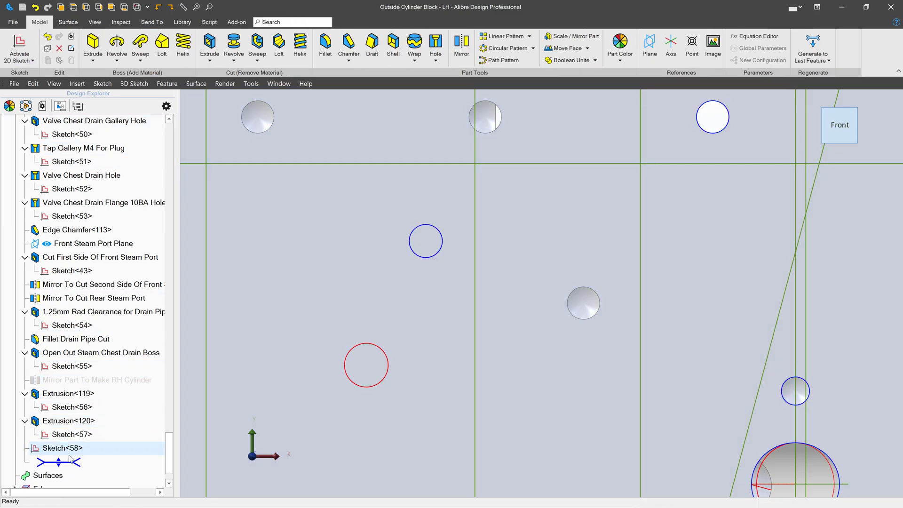
click(72, 435)
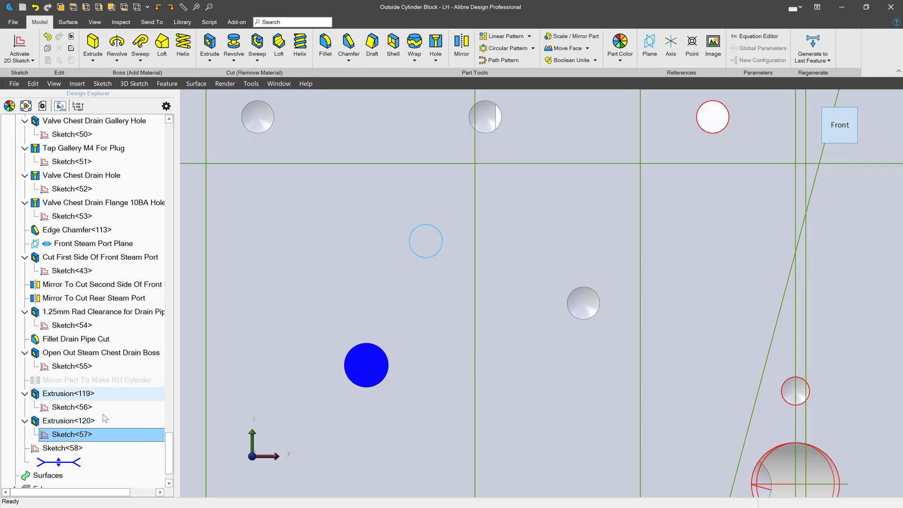
click(65, 448)
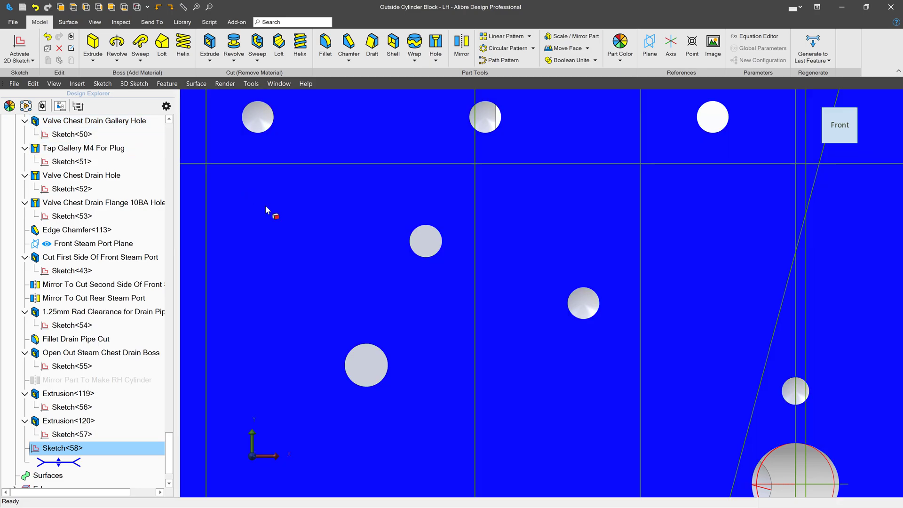
Step: Start a new 2D sketch on the front face of the cylinder block
click(270, 210)
click(20, 46)
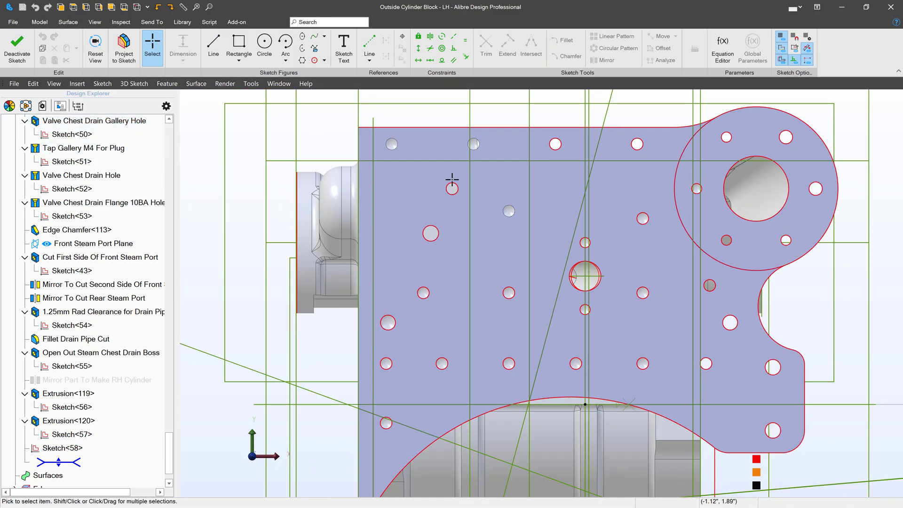
Step: Check whether Project to Sketch offers deleting the source sketch for Sketch<57> under Extrusion<120>, and cancel the projection
click(124, 47)
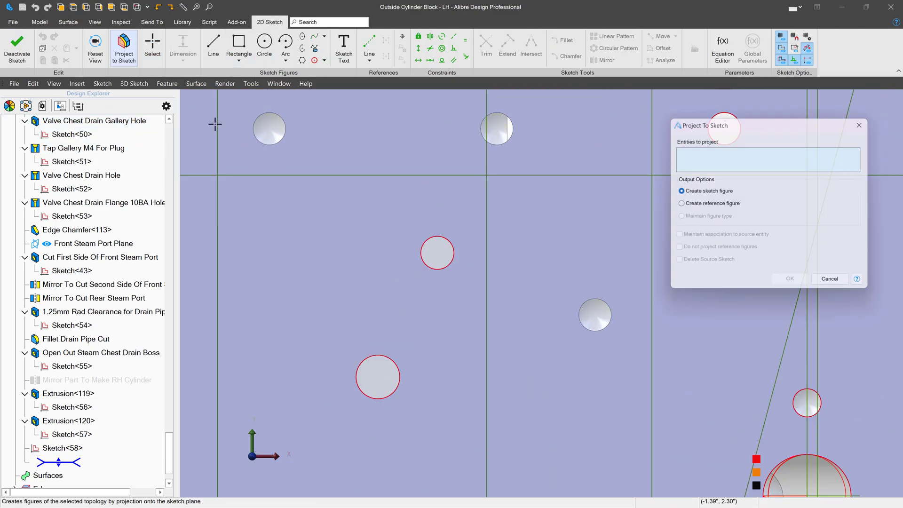
click(85, 435)
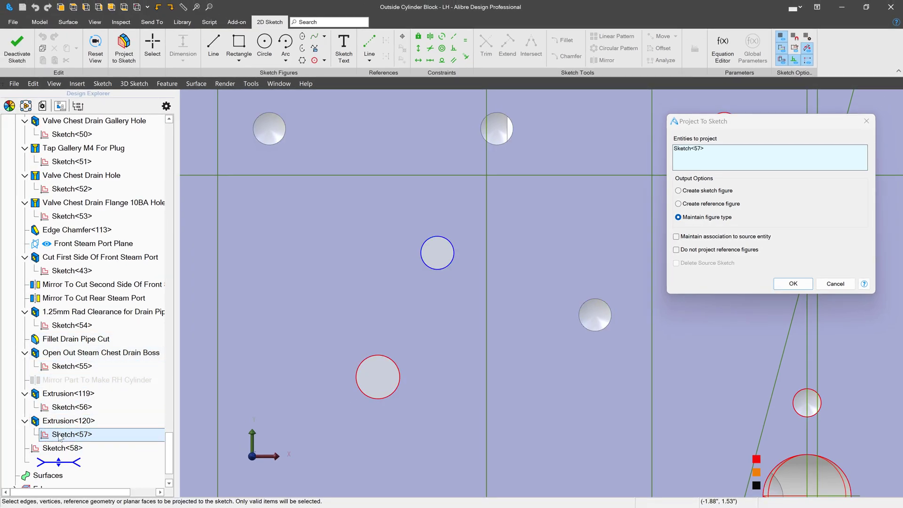
click(116, 437)
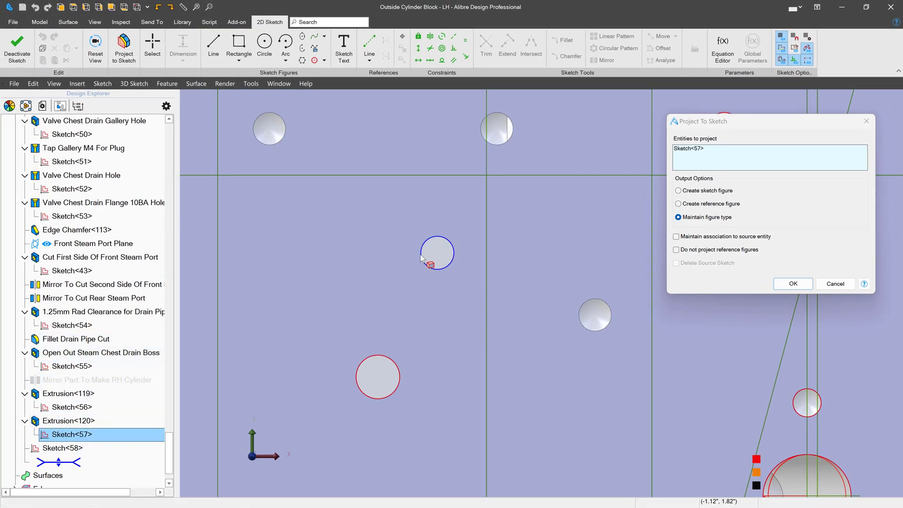
click(835, 284)
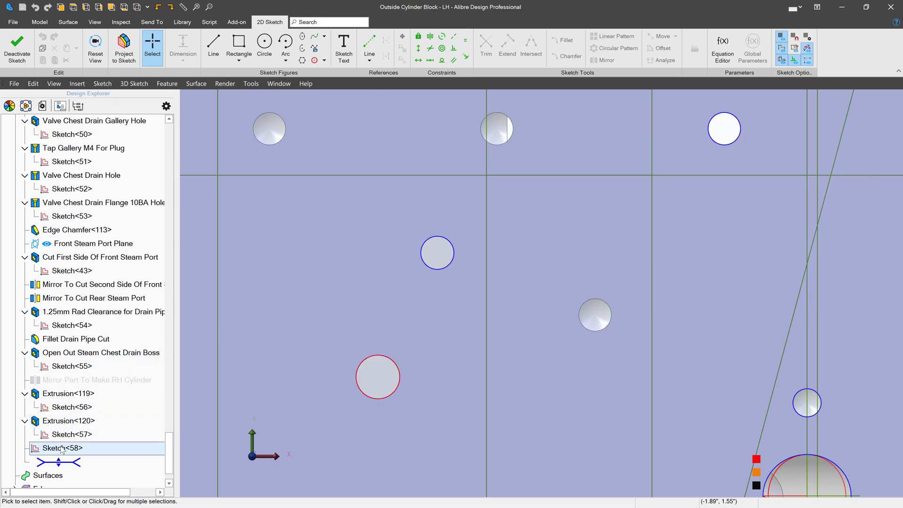
Step: Project Sketch<58> into the new sketch, maintaining the figure type and deleting the source sketch, and finish the sketch
click(124, 47)
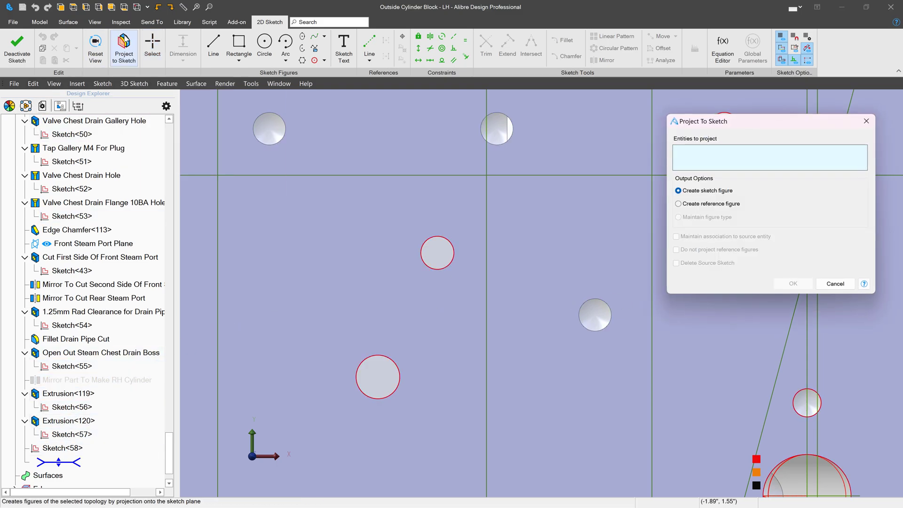
click(62, 447)
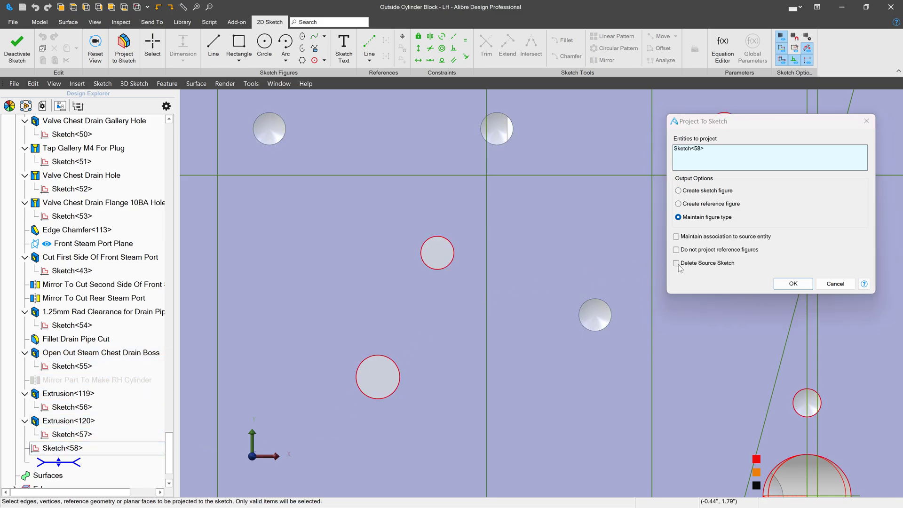
click(677, 264)
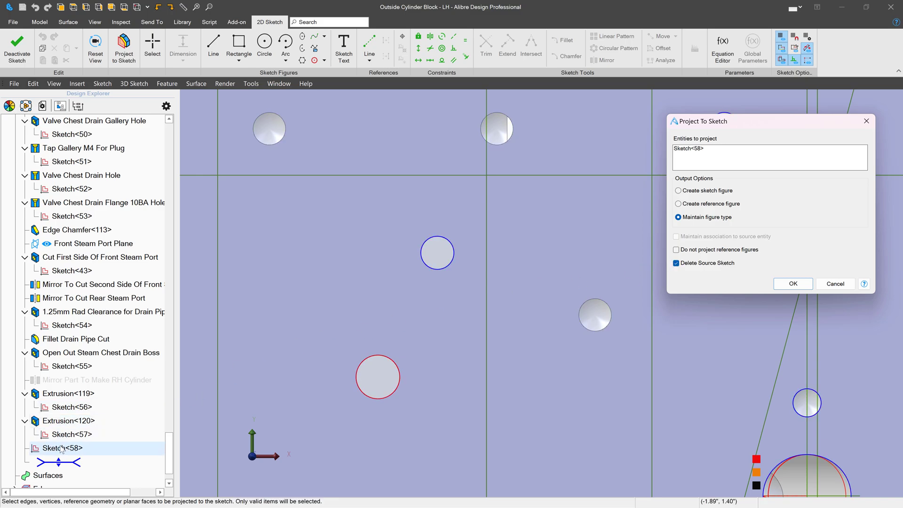
click(781, 280)
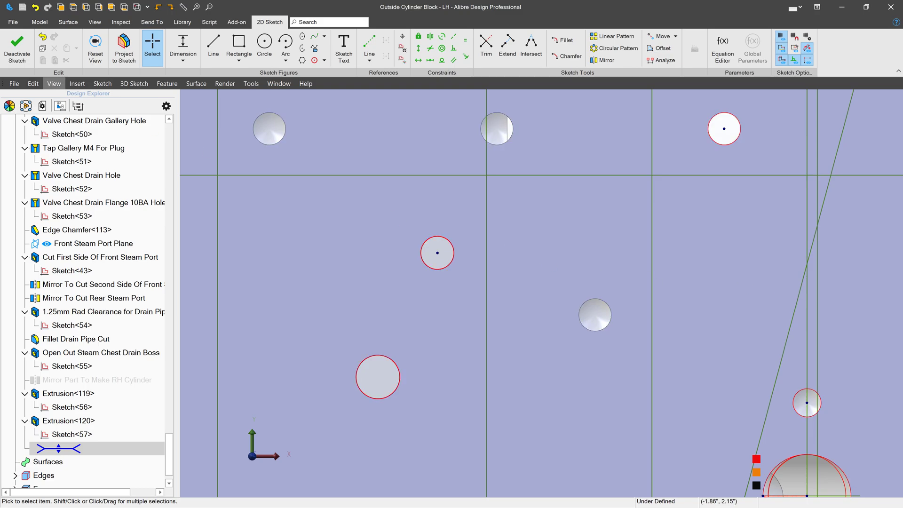
click(17, 47)
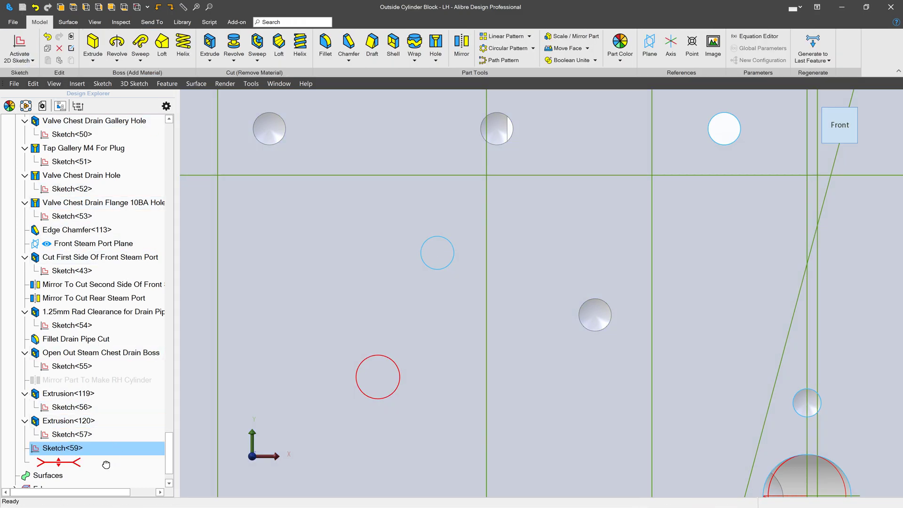
Step: Highlight Sketch<59> to inspect its projected figures on the block, and select the block's front face
click(94, 450)
click(86, 445)
click(81, 446)
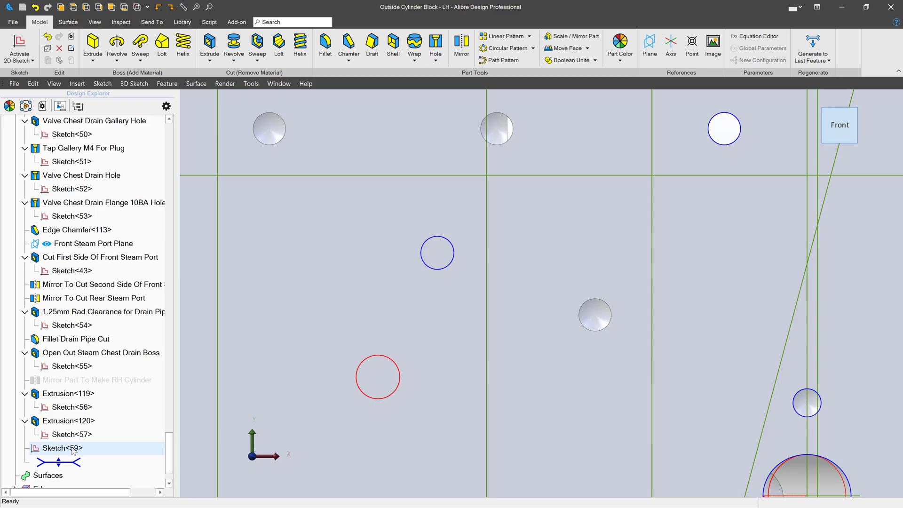
click(72, 449)
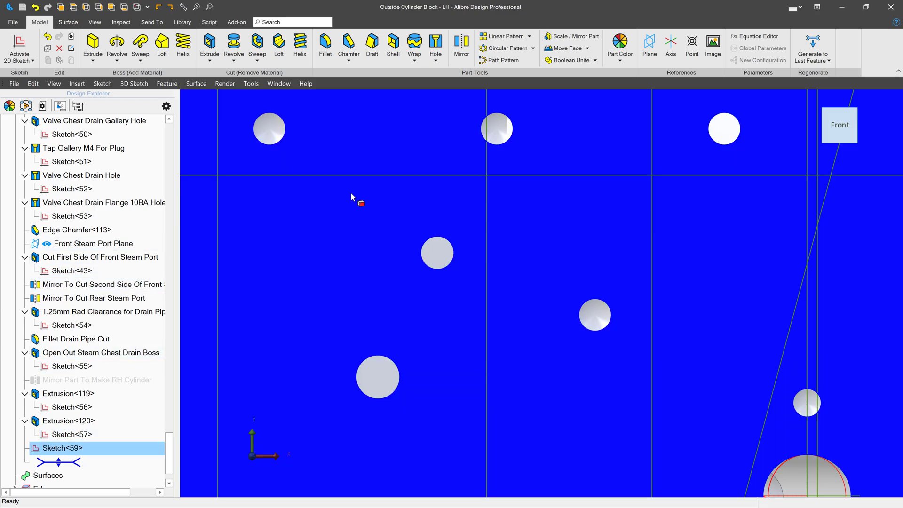
click(334, 262)
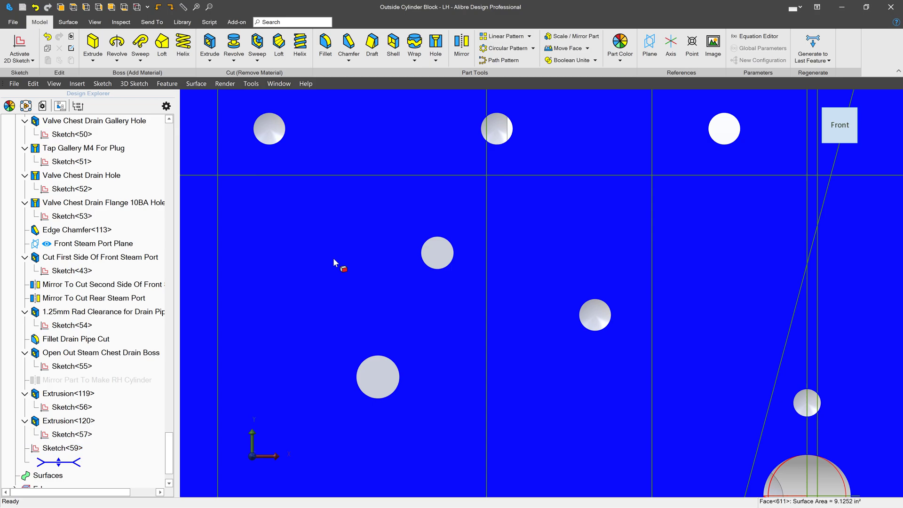